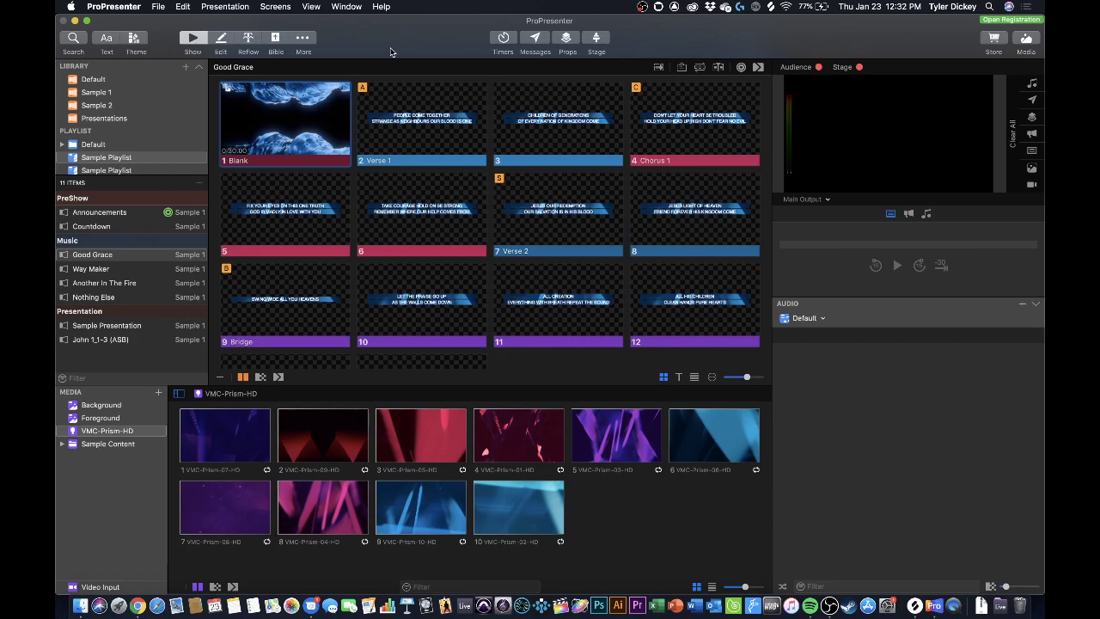
Play the Blank slide and Verse 1 over VMC-Prism-09-HD, then clear Main Output to black
left_click(287, 142)
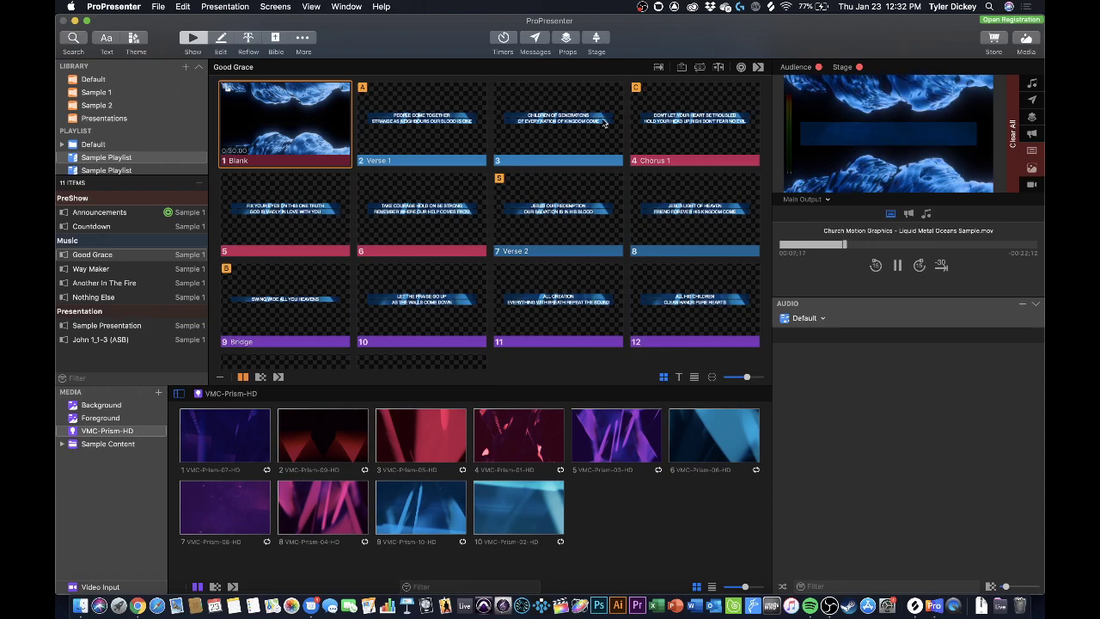
key("Right")
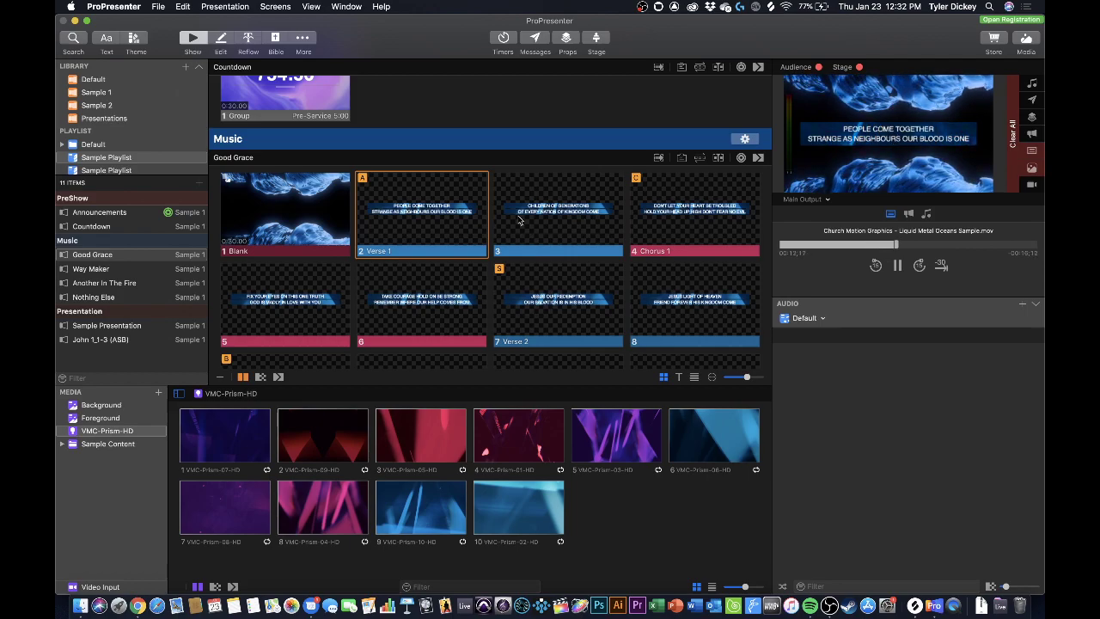
left_click(328, 458)
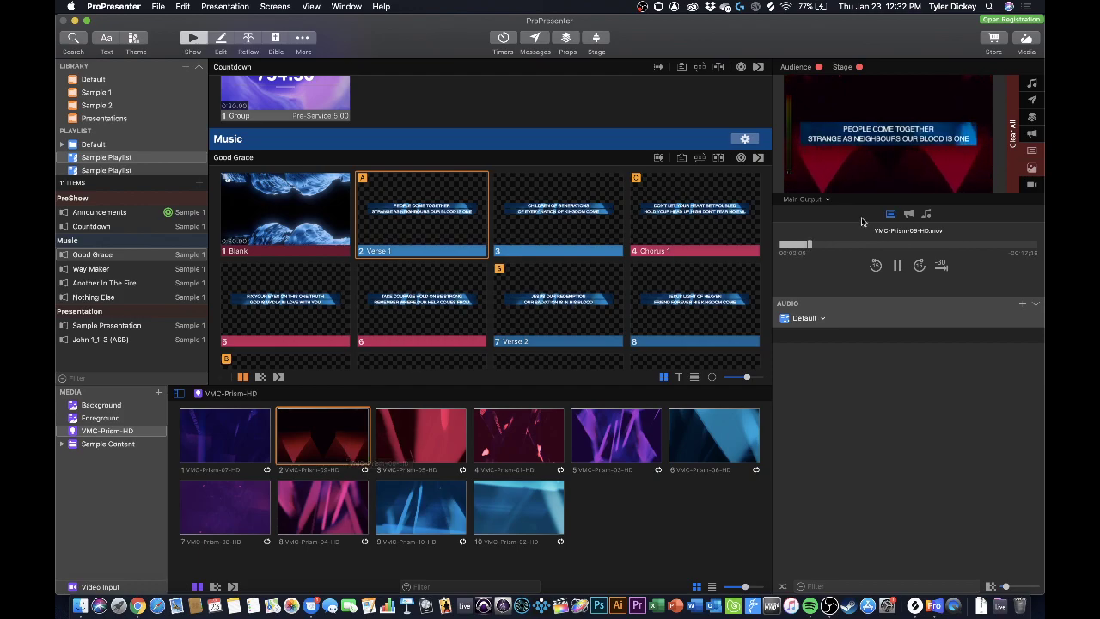
left_click(1013, 133)
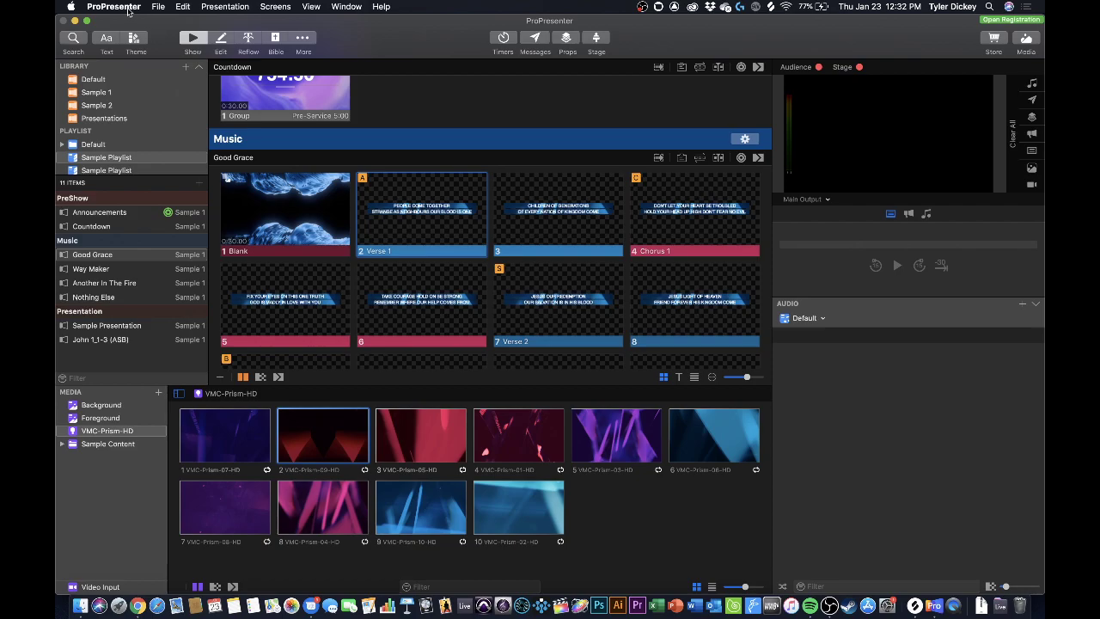
Open the Screen Configuration from Preferences > Screens and select the Main Output audience screen
left_click(114, 6)
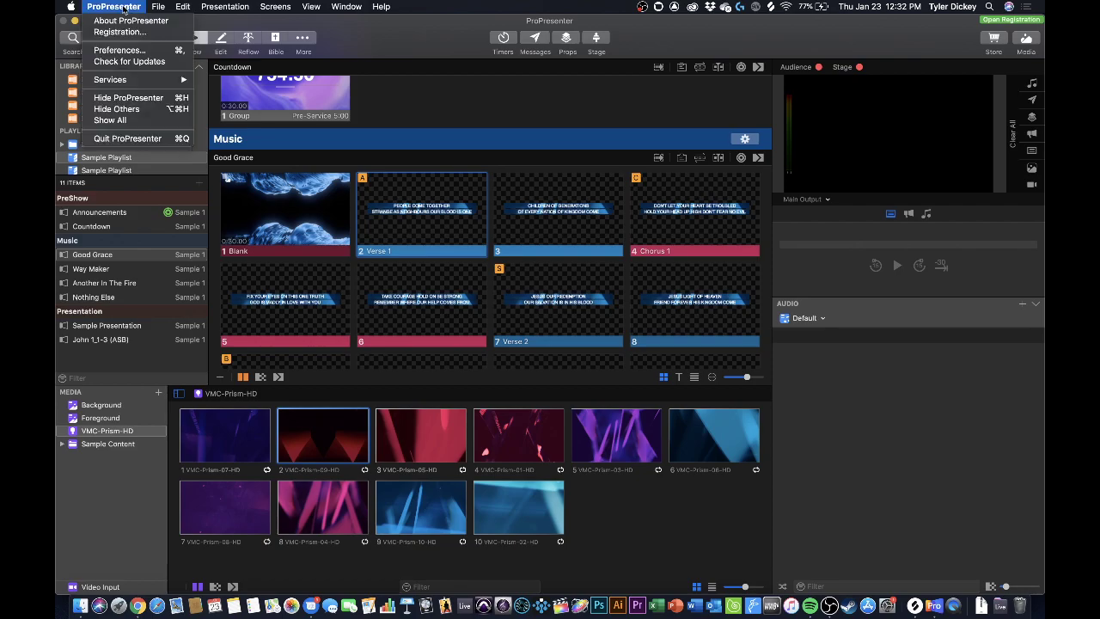
left_click(131, 49)
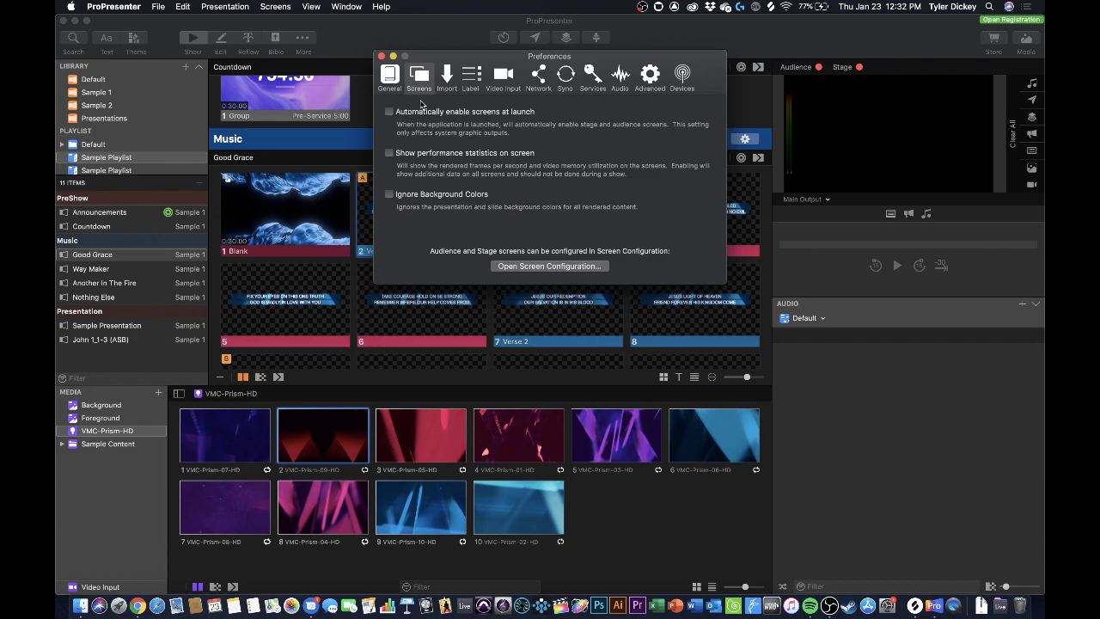
left_click(392, 77)
left_click(417, 78)
left_click(536, 267)
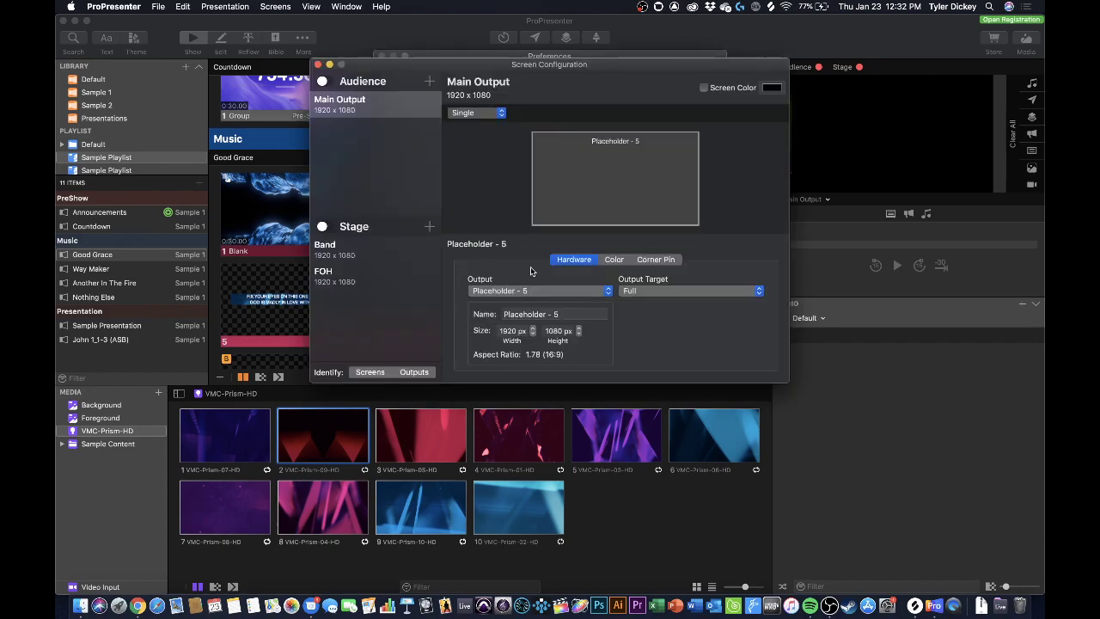
left_click(398, 110)
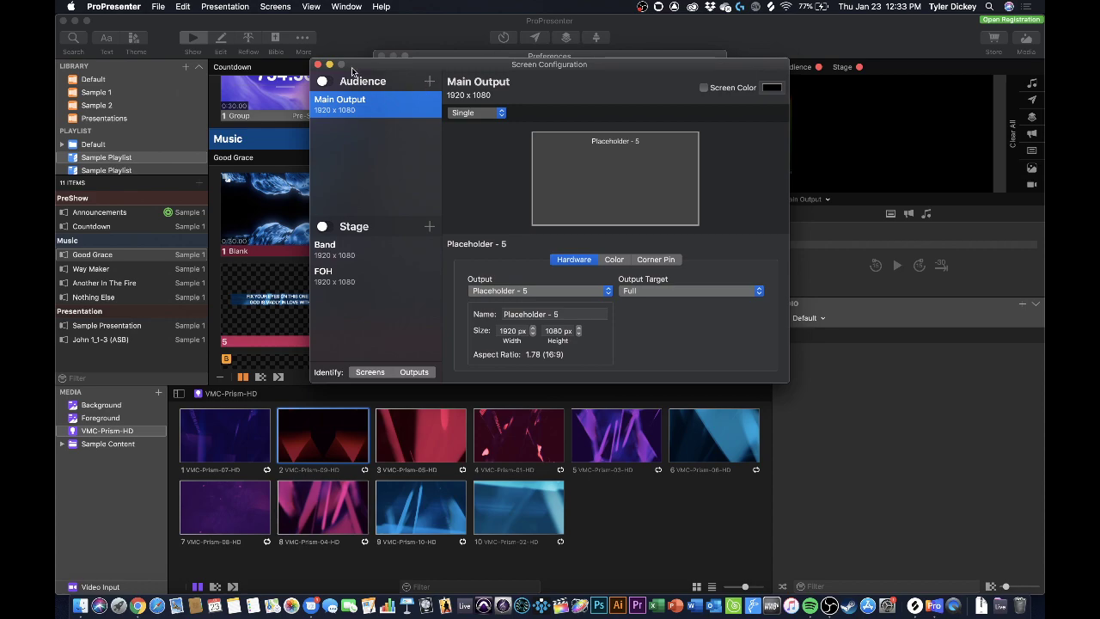
Add a new 1920 x 1080 placeholder audience screen
left_click(429, 82)
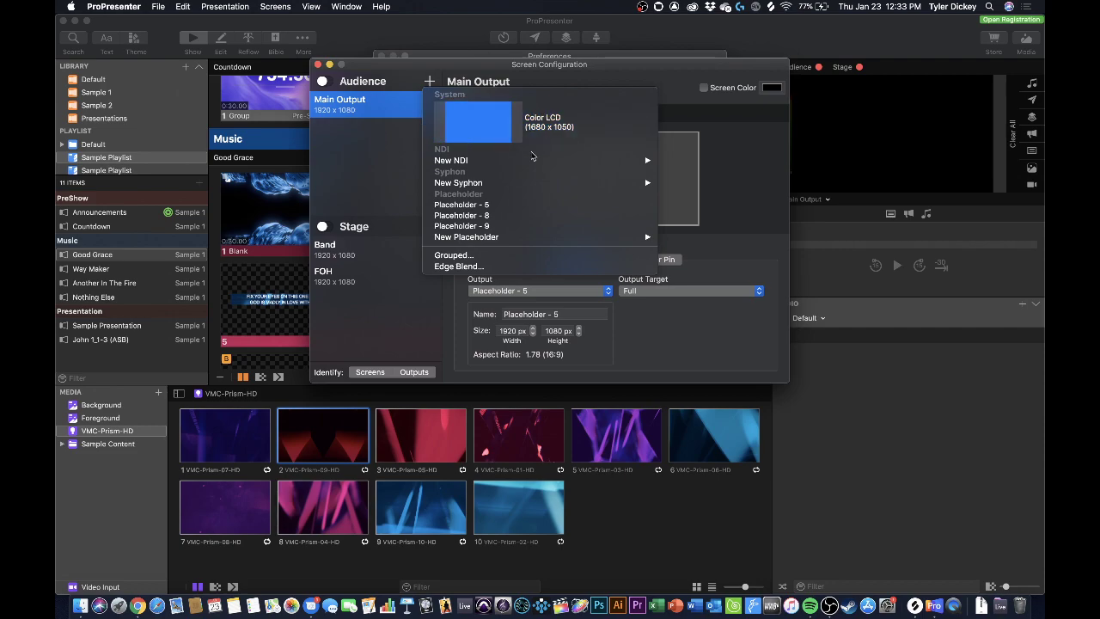
mouse_move(642, 162)
mouse_move(585, 183)
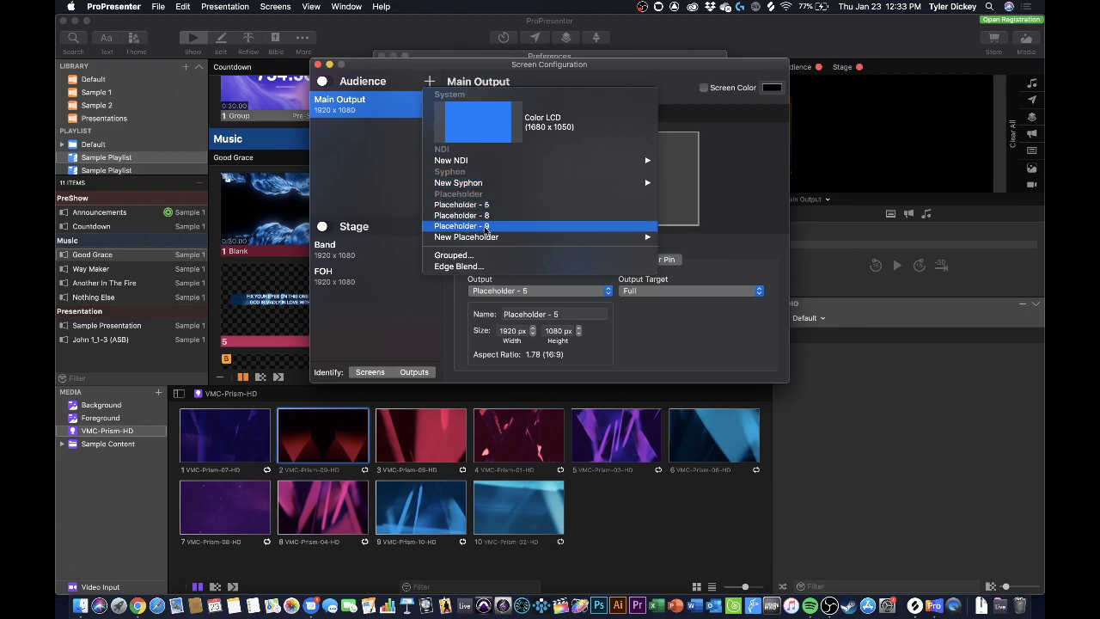
mouse_move(625, 239)
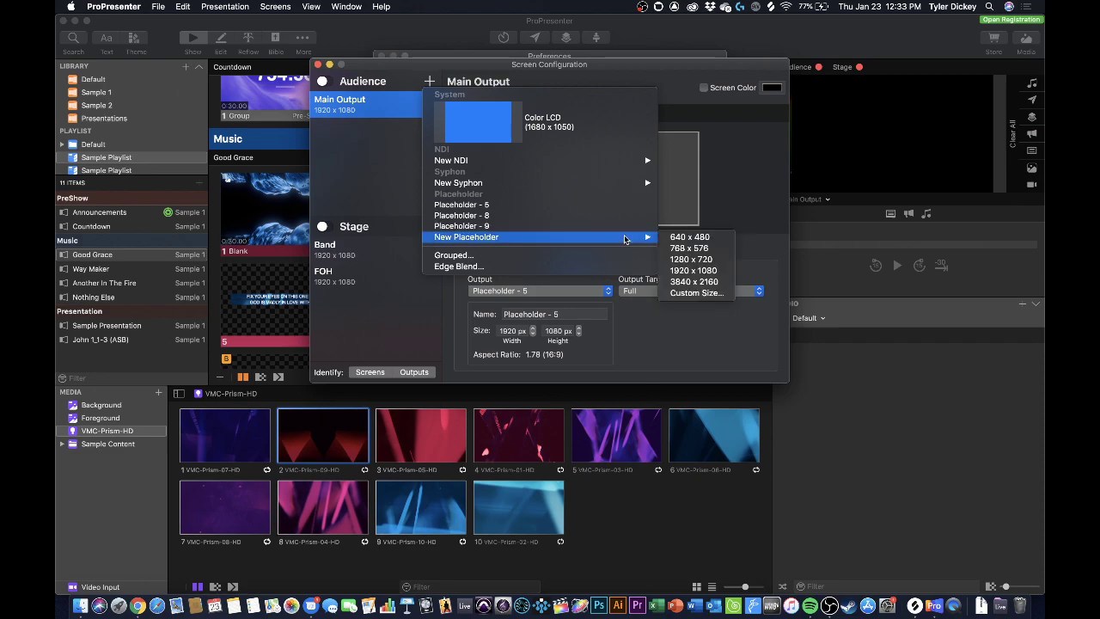
left_click(705, 271)
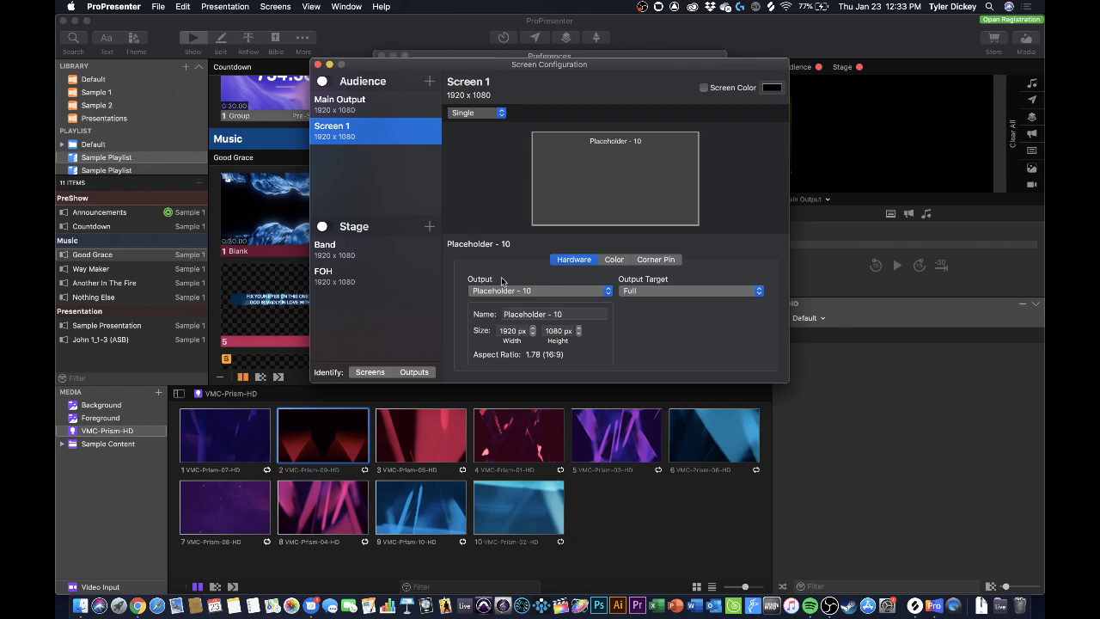
Review the outputs of Main Output and Screen 1, keeping Screen 1 on Placeholder - 10
left_click(367, 114)
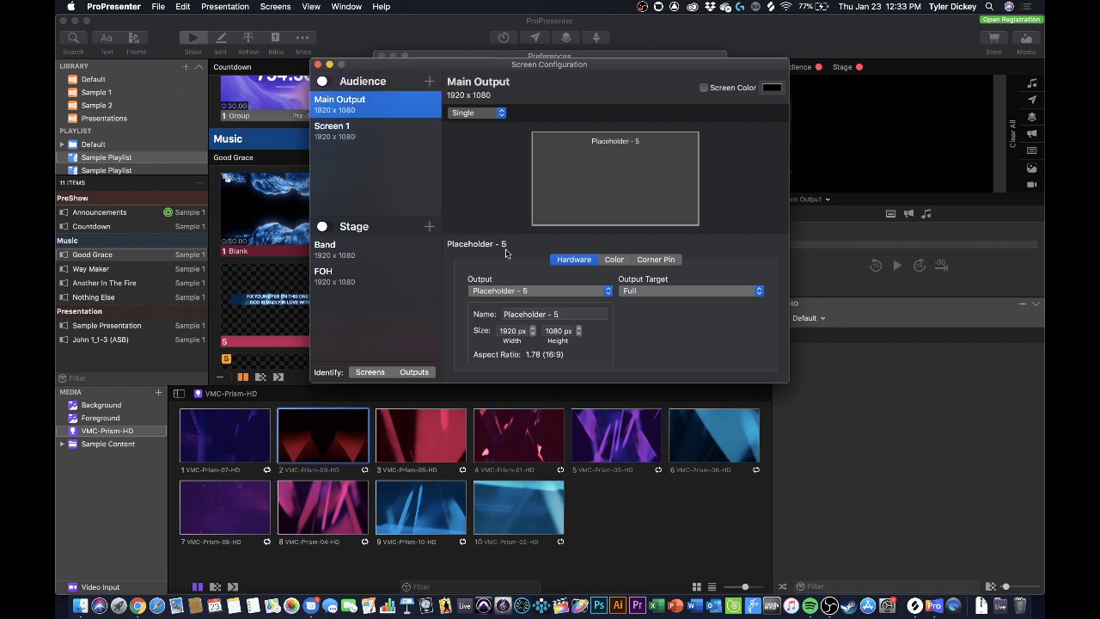
left_click(520, 292)
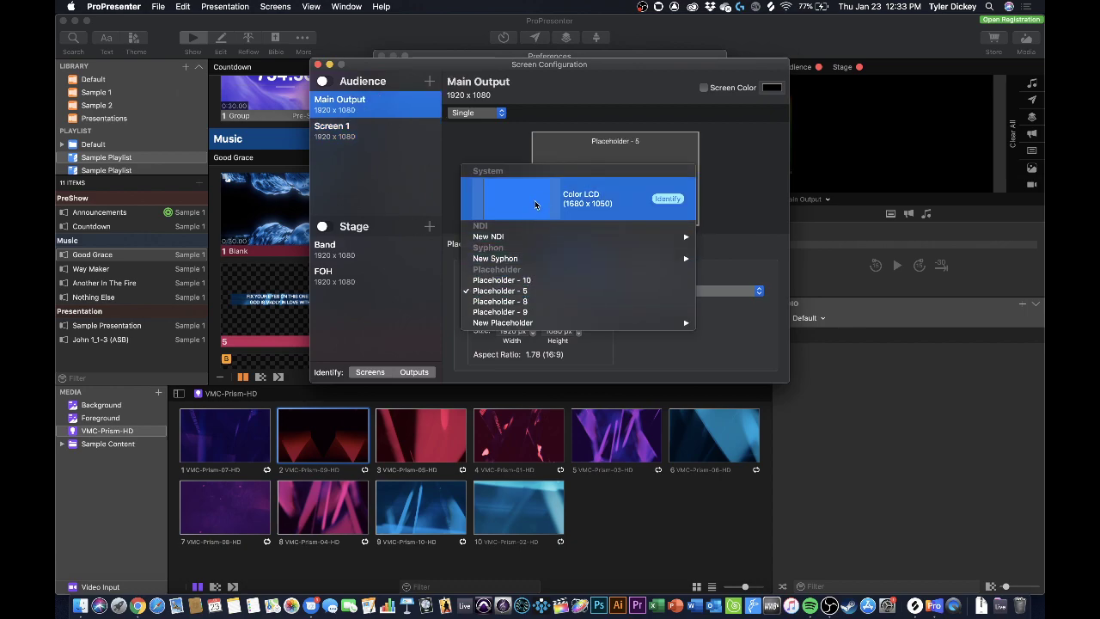
left_click(389, 287)
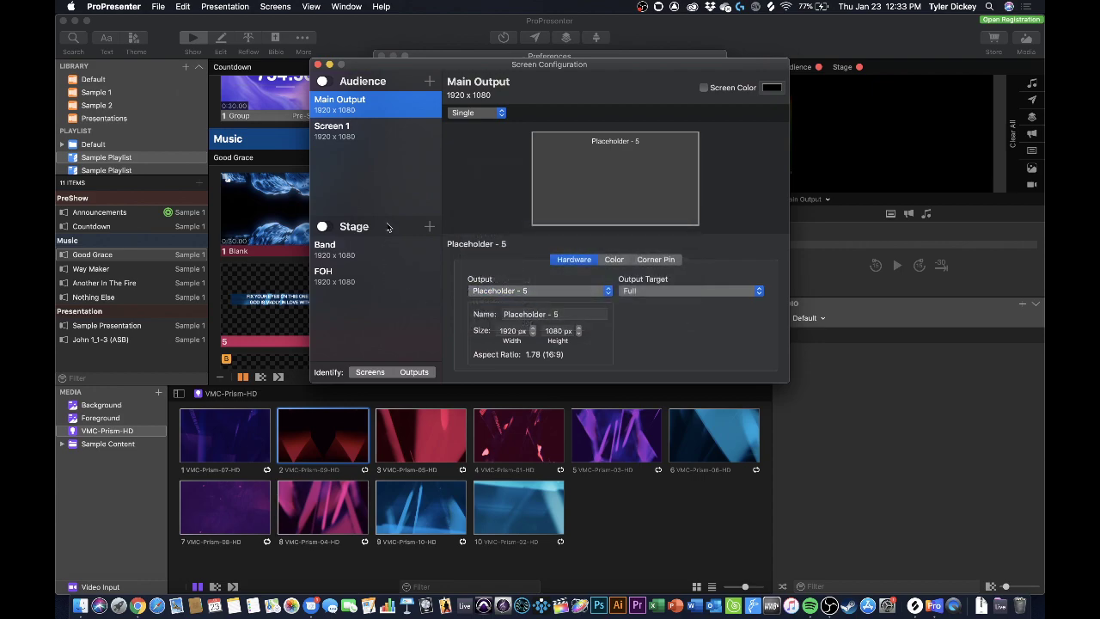
left_click(376, 128)
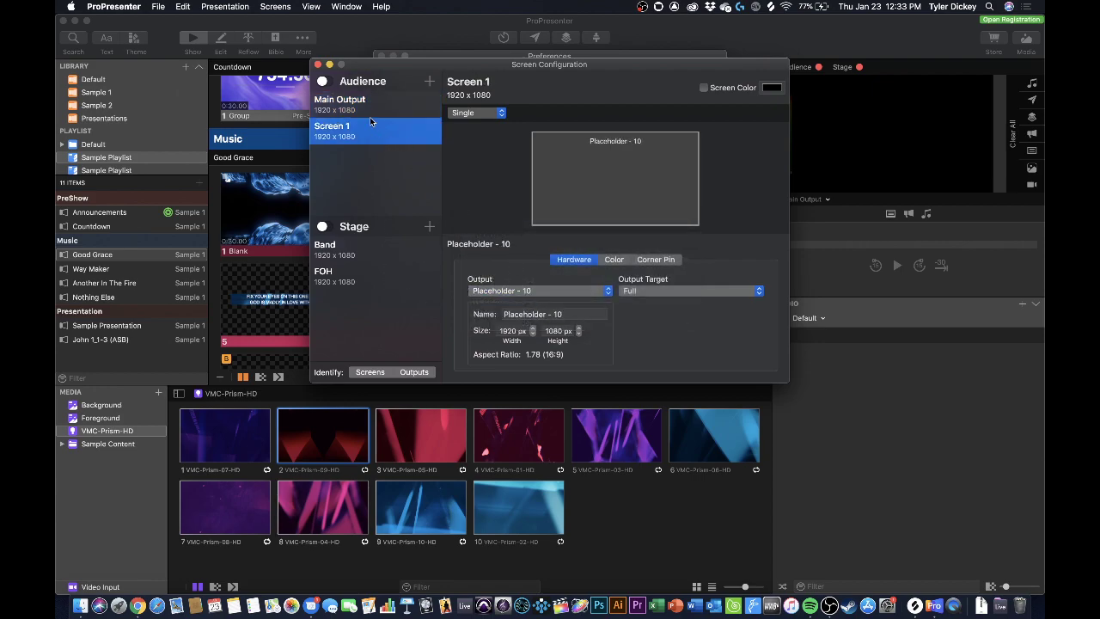
left_click(531, 292)
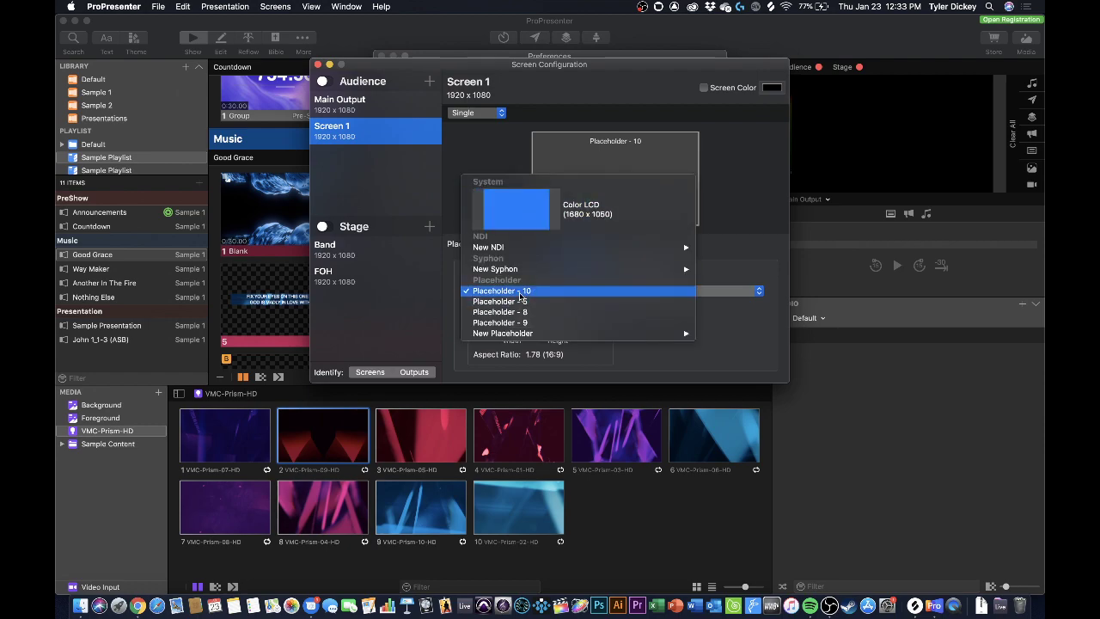
left_click(520, 292)
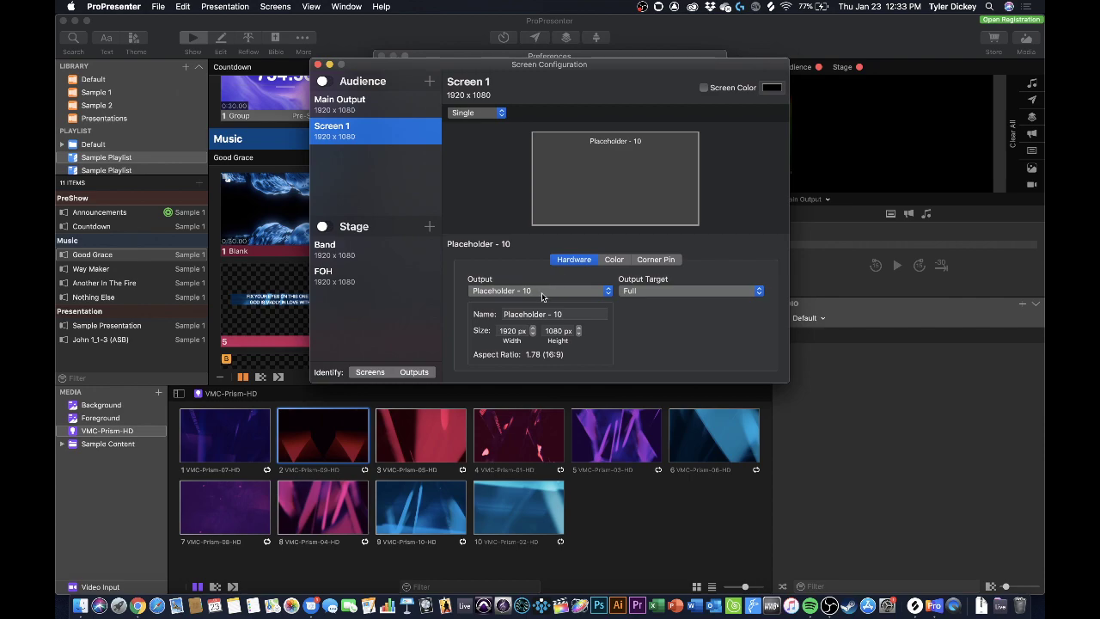
Rename Screen 1 to 'Live Stream' and close the screen configuration
double_click(479, 82)
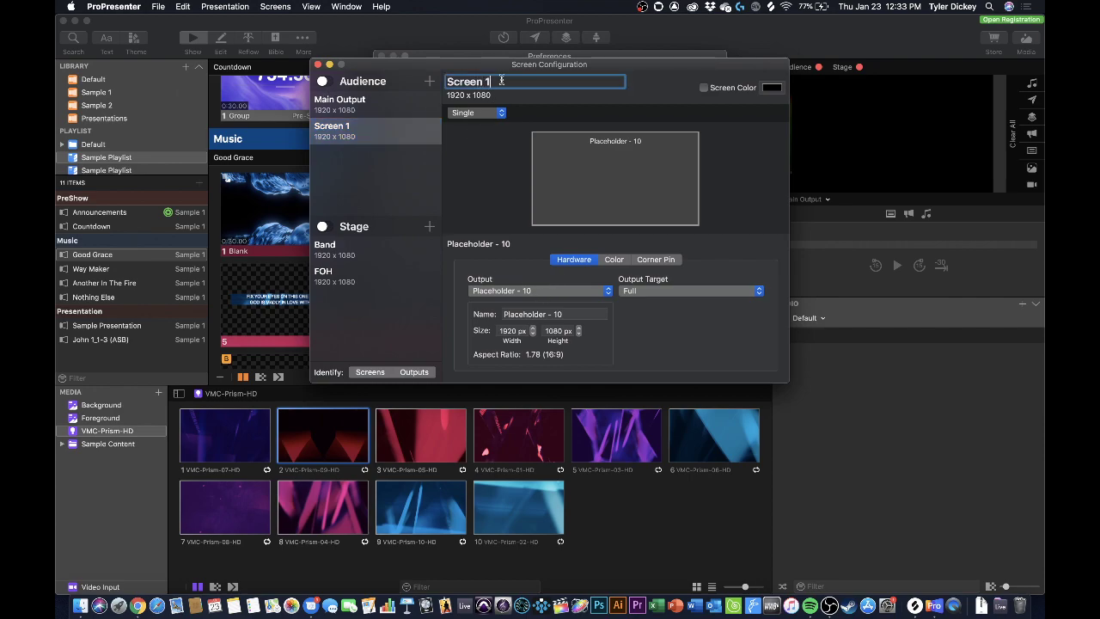
key("super+a")
type("Live Ster")
type("am")
key("Return")
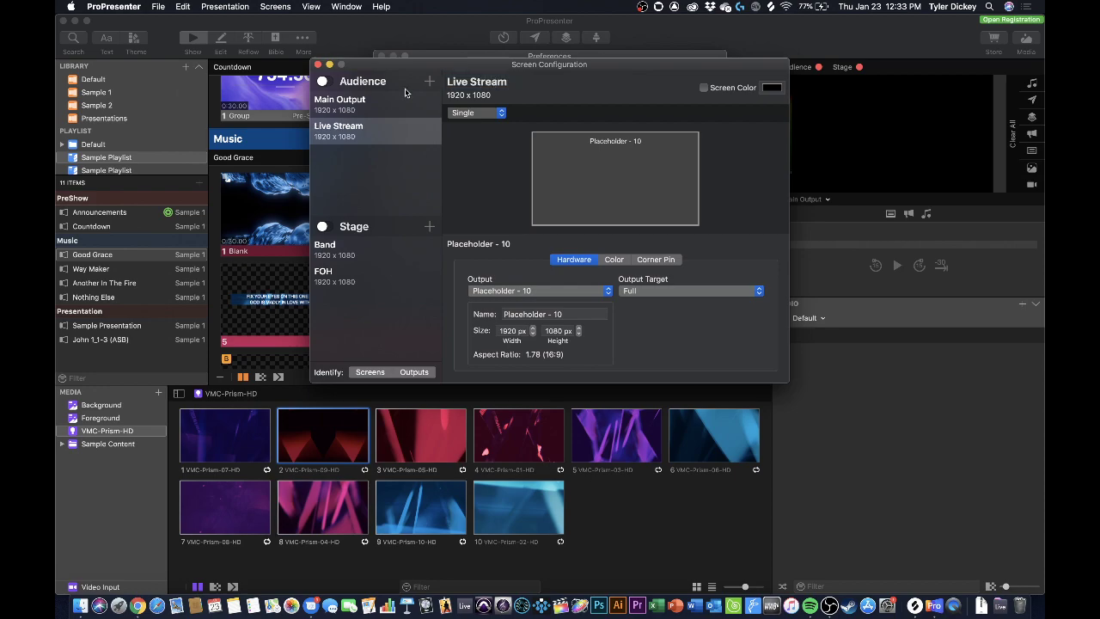
left_click(318, 66)
Preview the FOH stage screen and play the Blank slide's ocean video
left_click(384, 62)
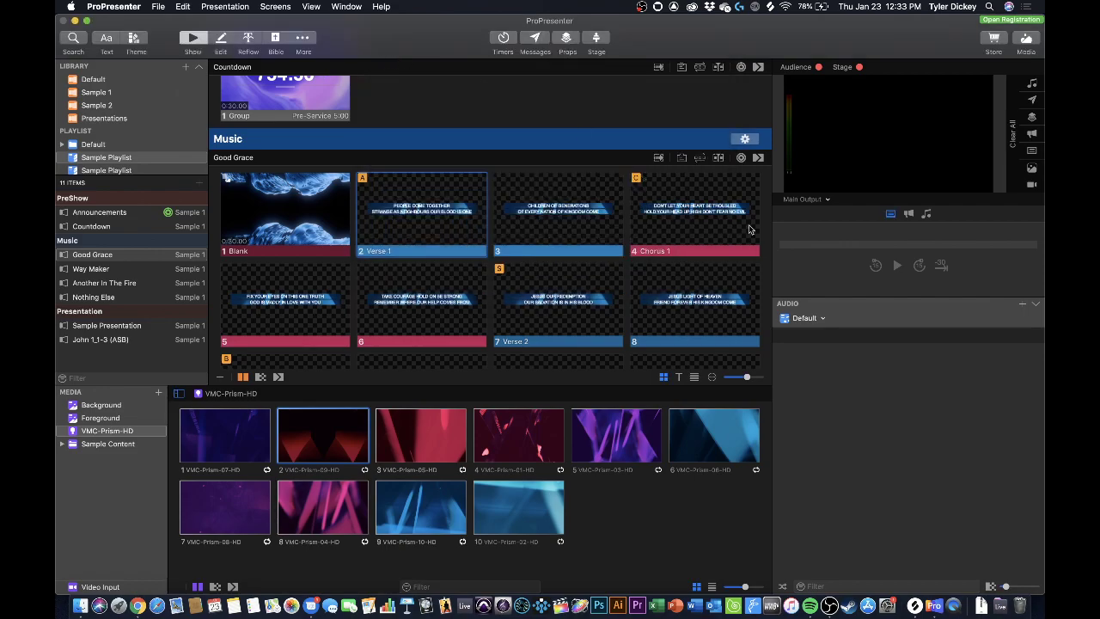
left_click(824, 199)
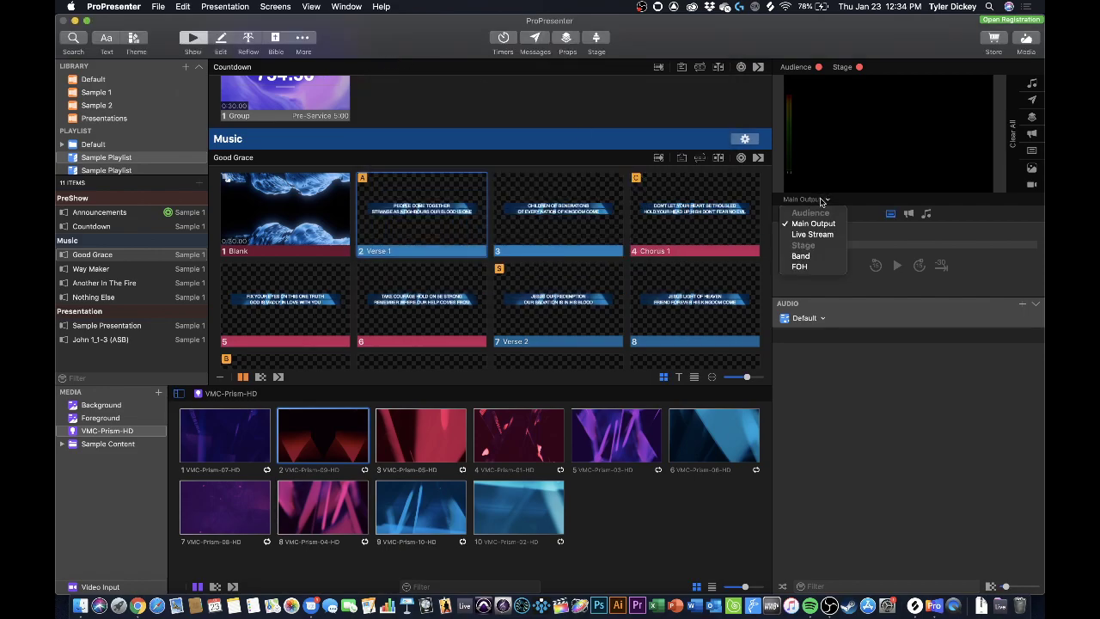
left_click(804, 267)
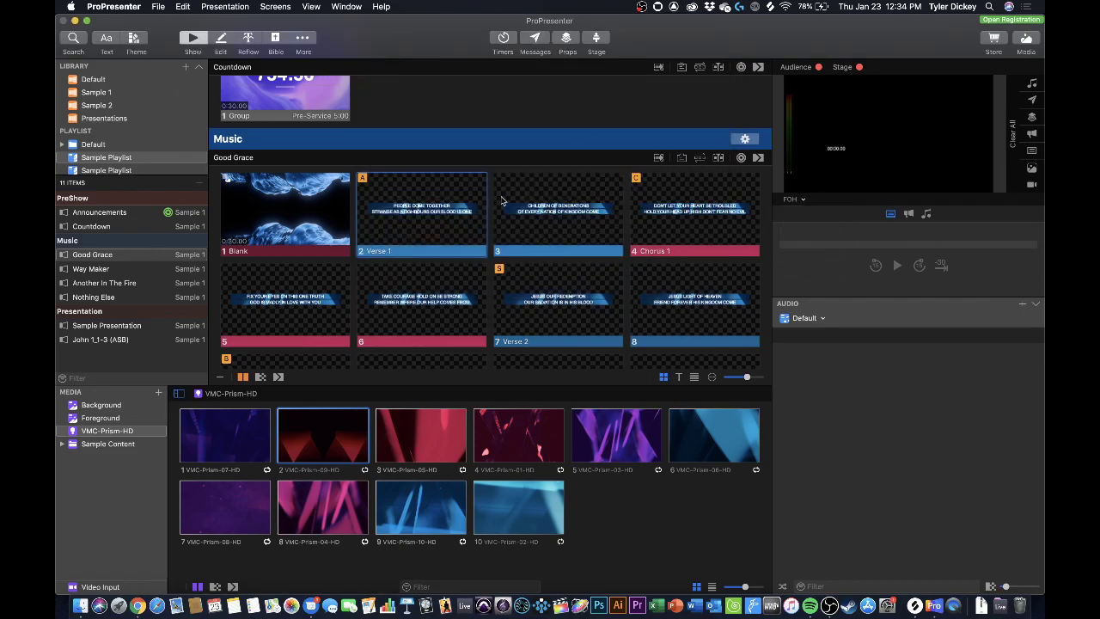
left_click(294, 218)
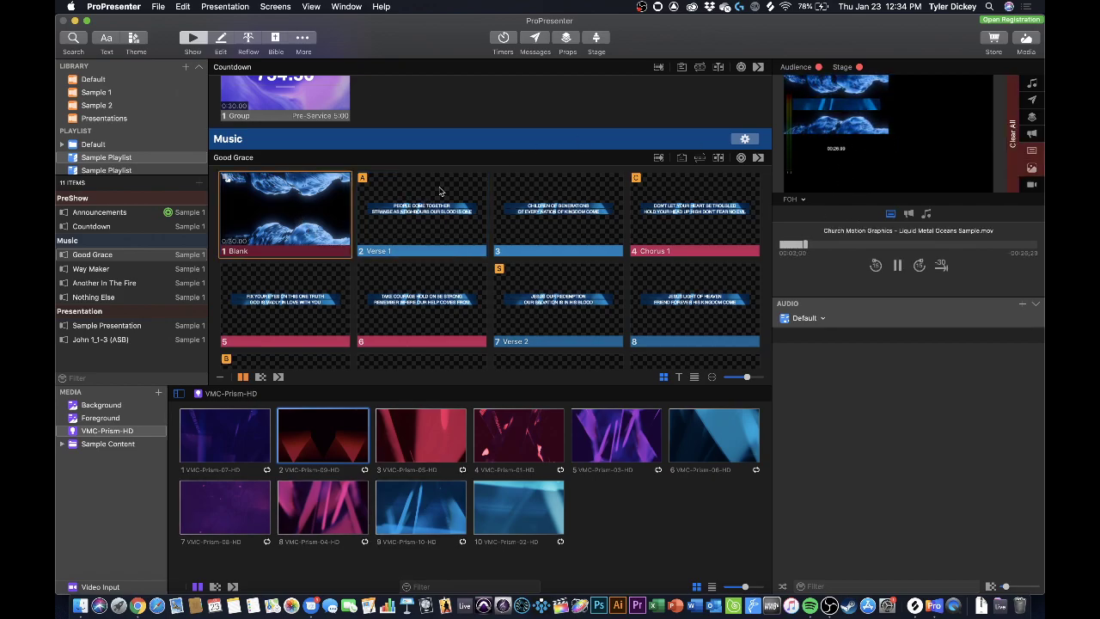
Open the Looks editor from the Screens menu
left_click(274, 6)
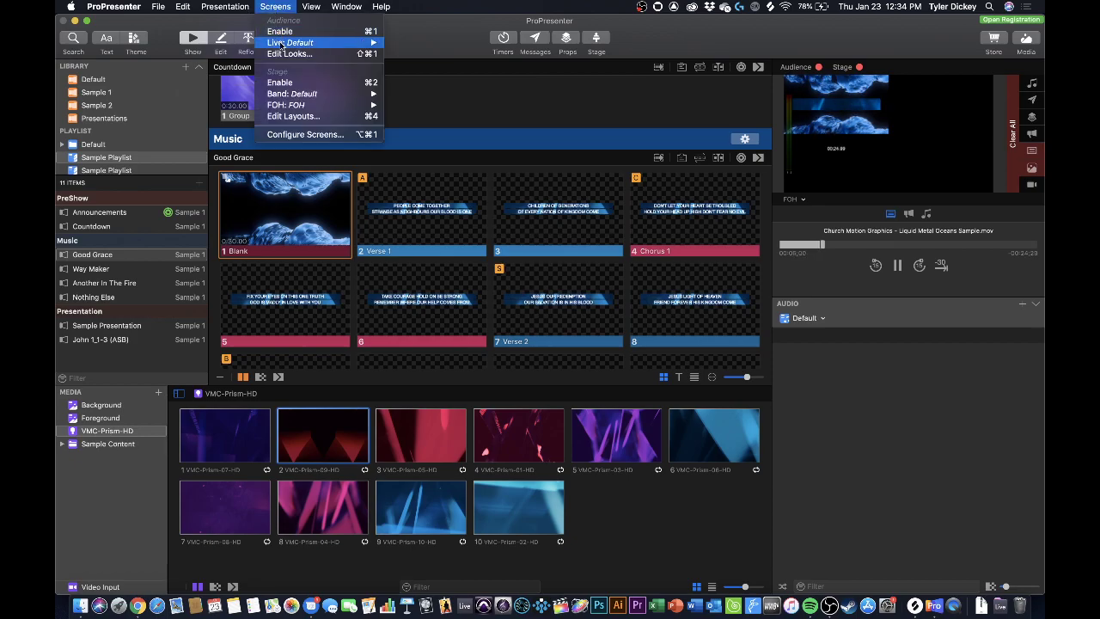
left_click(862, 172)
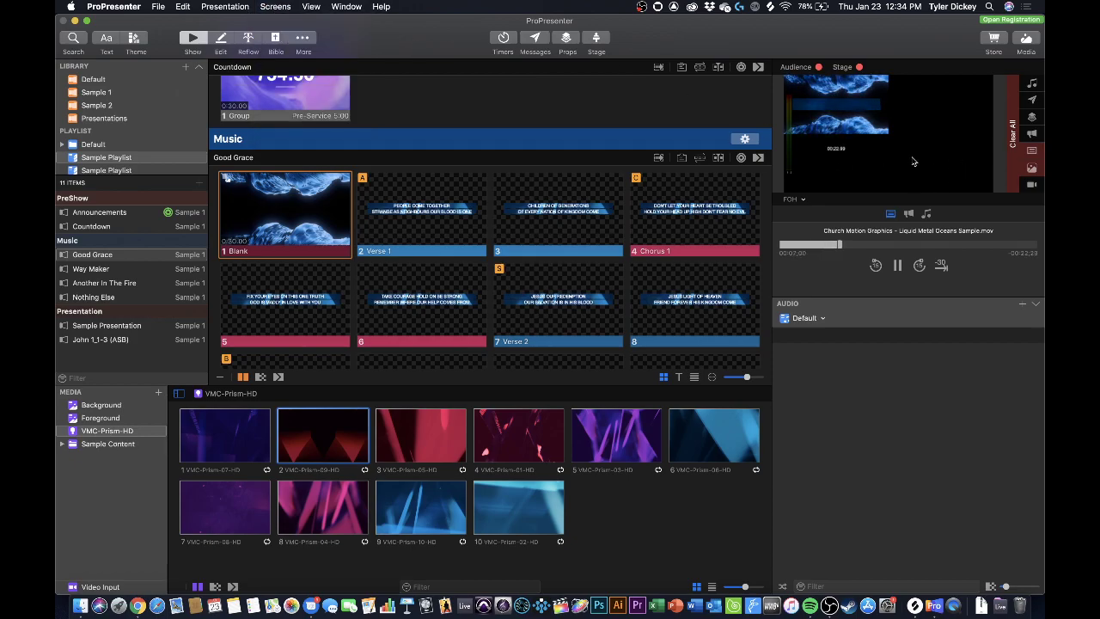
left_click(284, 6)
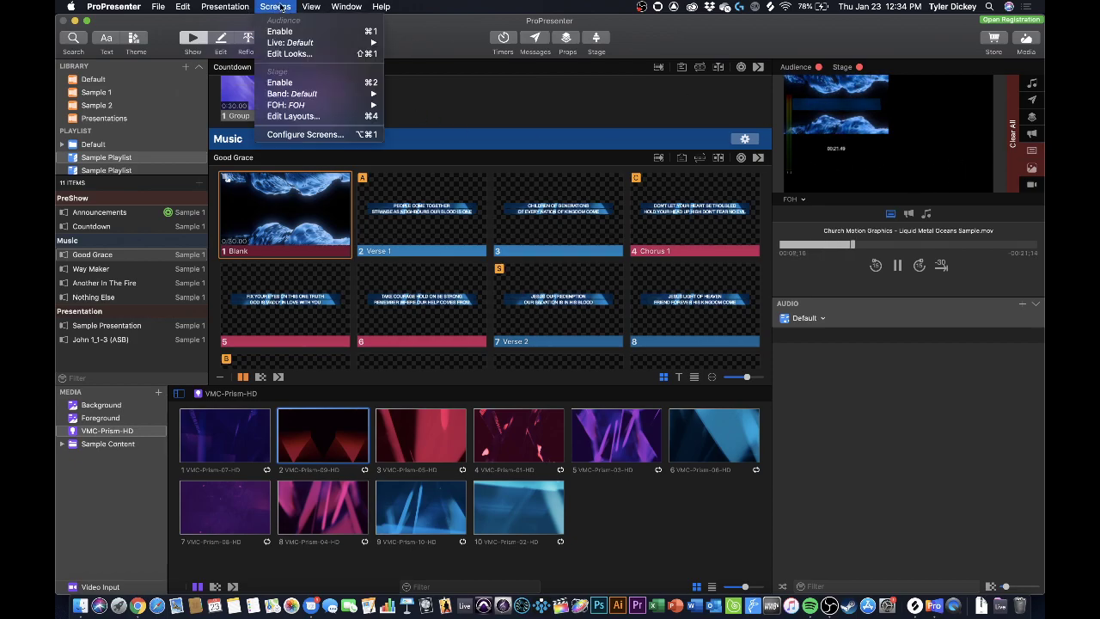
left_click(295, 55)
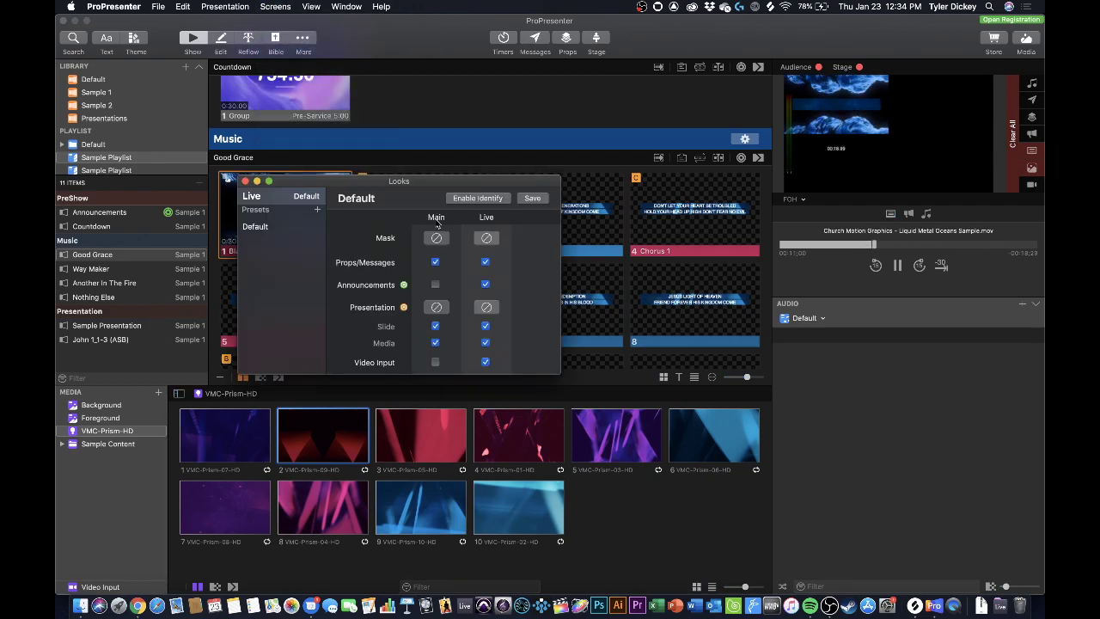
In the Default look, enable Main Output video input and screen labels, then preview Main Output
left_click(435, 362)
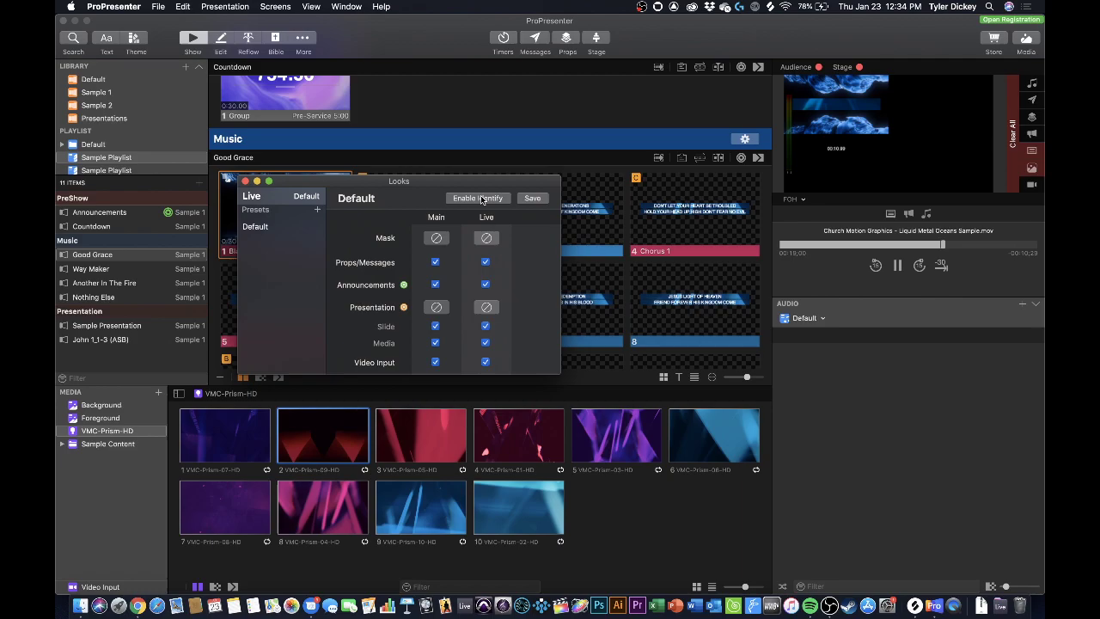
left_click(292, 200)
left_click(273, 227)
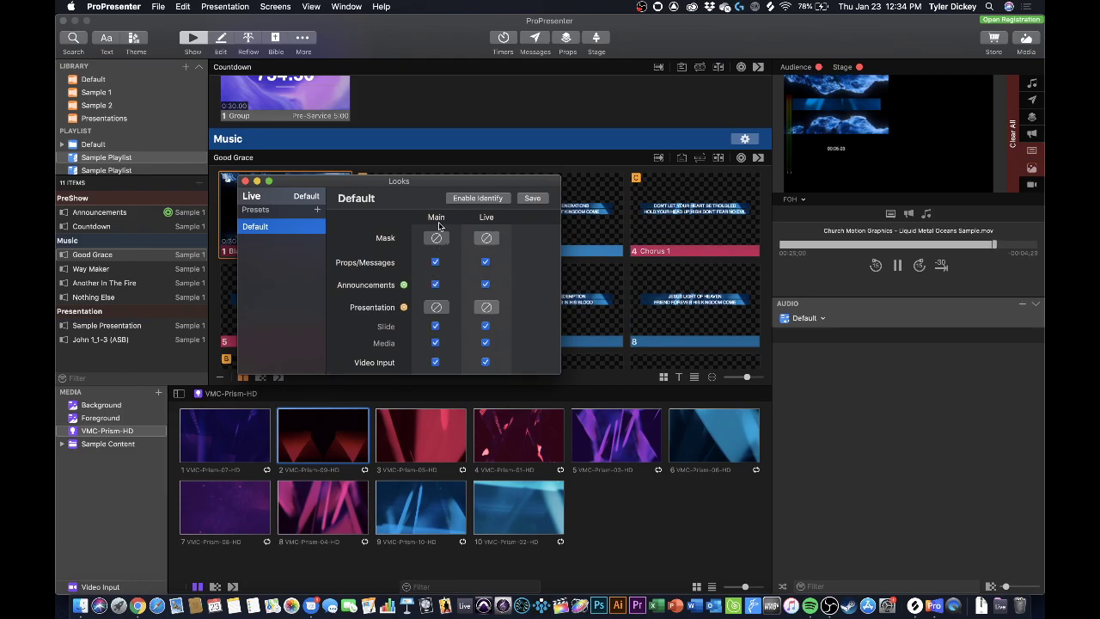
left_click(480, 201)
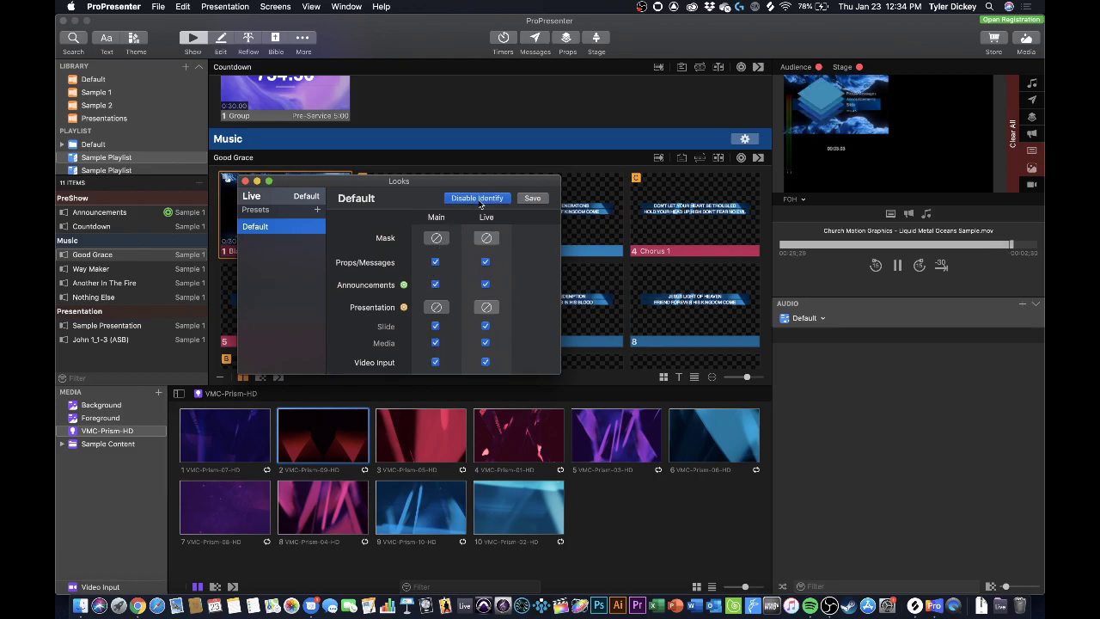
left_click(804, 199)
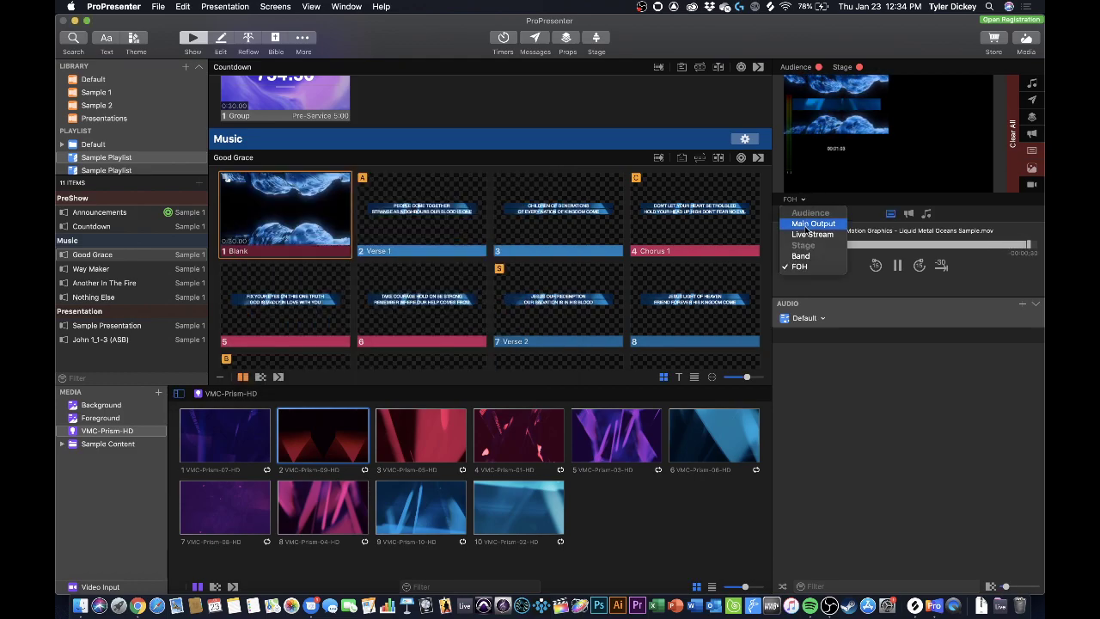
left_click(812, 223)
Limit the Live screen to slides, disabling Props/Messages, Announcements, Media and Video Input
left_click(275, 6)
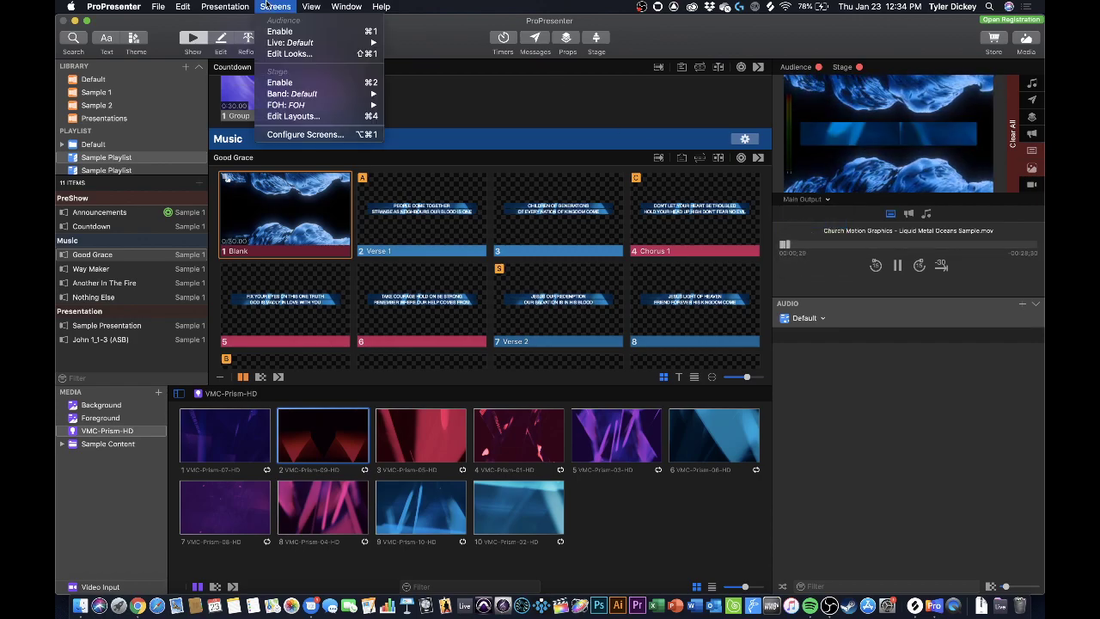
key("Escape")
key("super+alt+l")
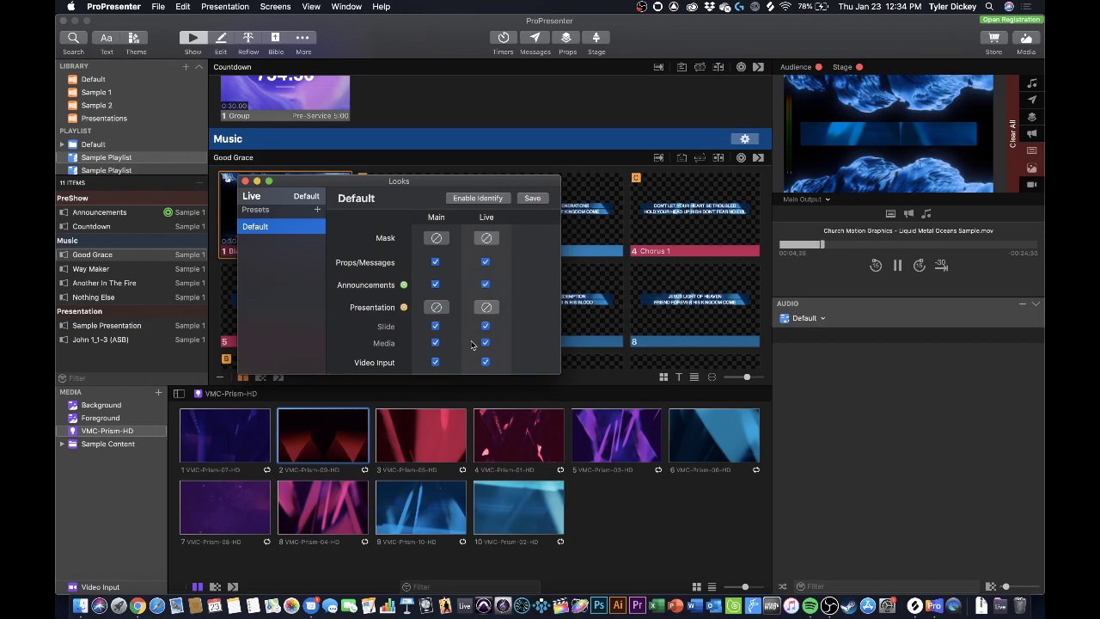
left_click(485, 262)
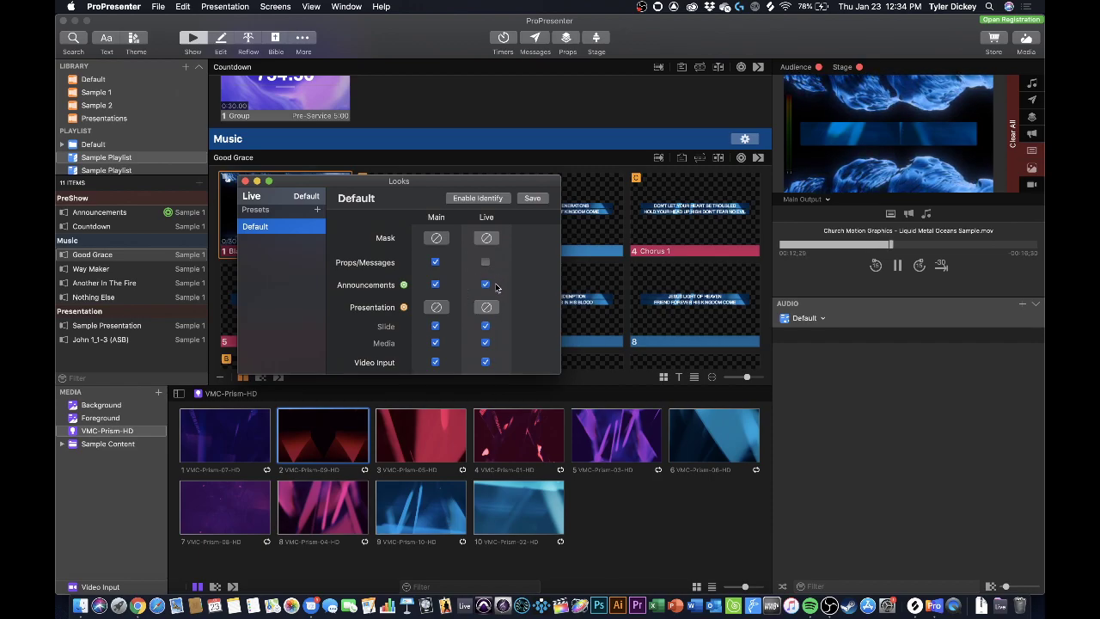
left_click(486, 286)
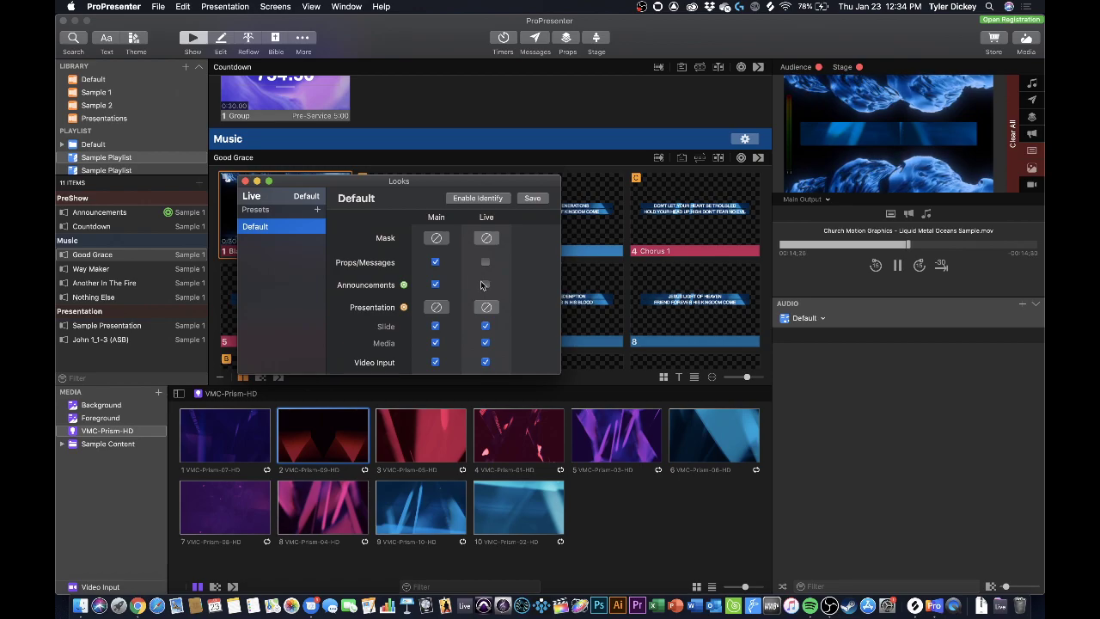
left_click(485, 363)
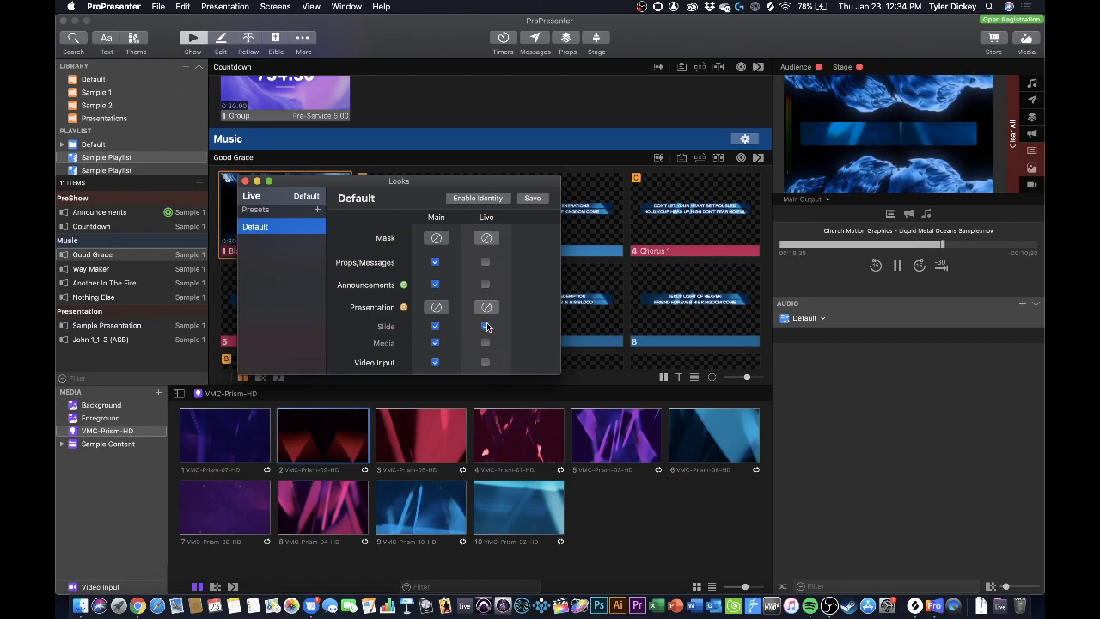
left_click(486, 326)
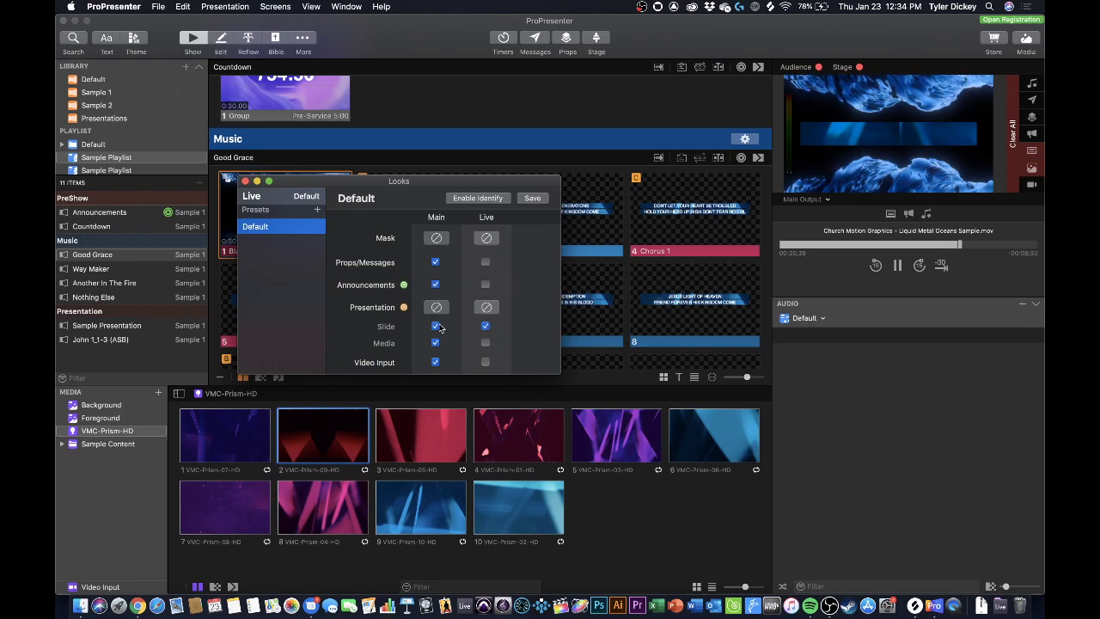
Open the Presentation theme choices for the Live screen
left_click(486, 307)
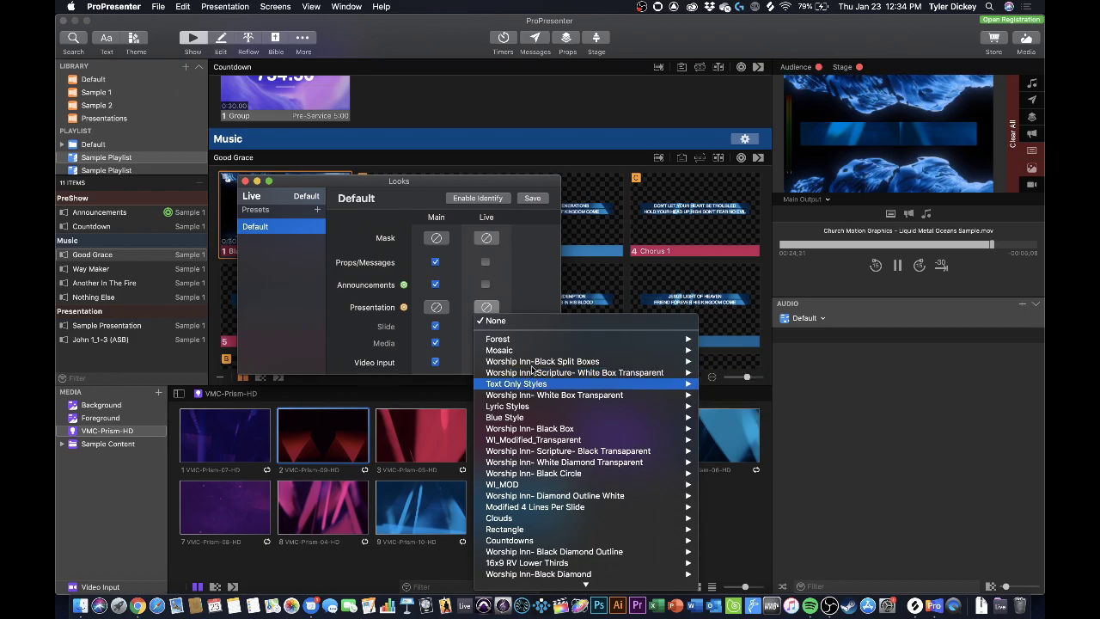
Open the Lyric Styles > White Box theme for editing and close the Looks window
mouse_move(538, 407)
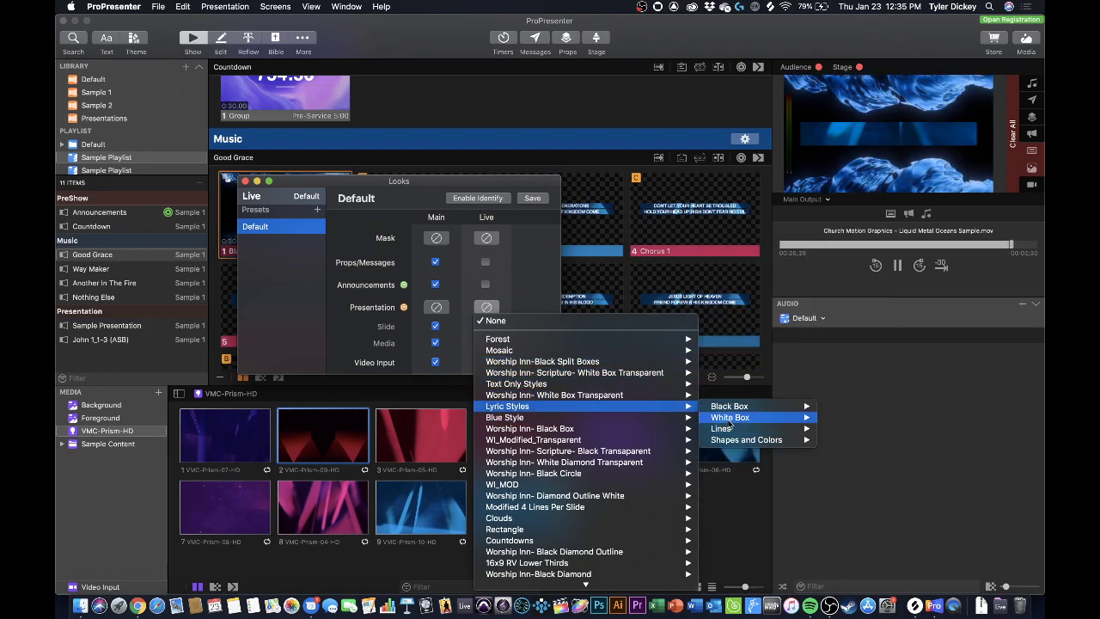
mouse_move(729, 419)
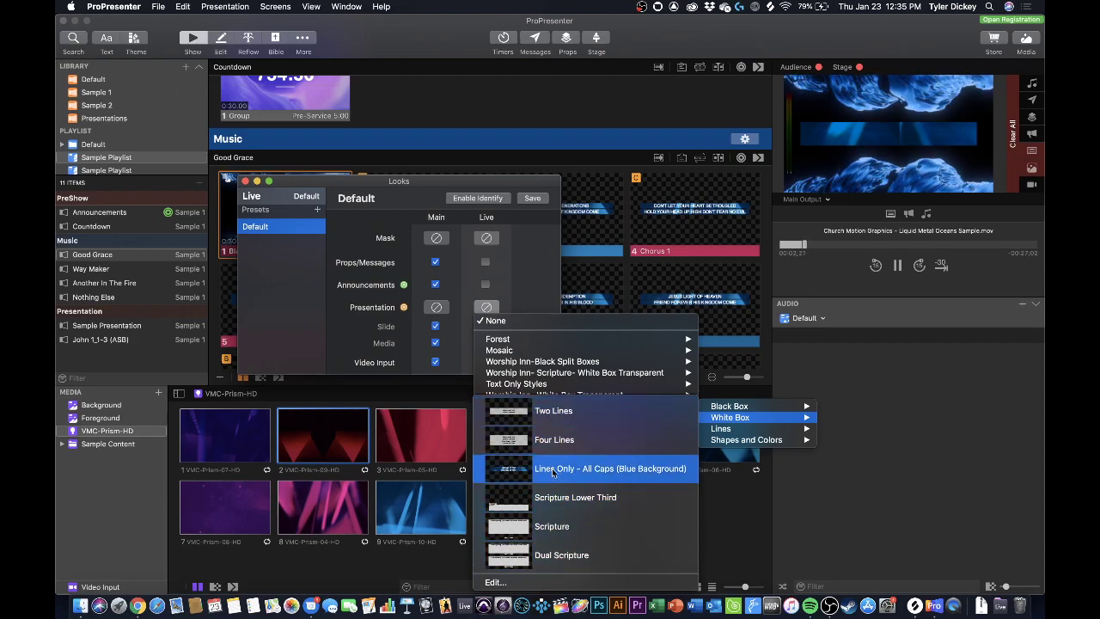
left_click(544, 584)
left_click(245, 182)
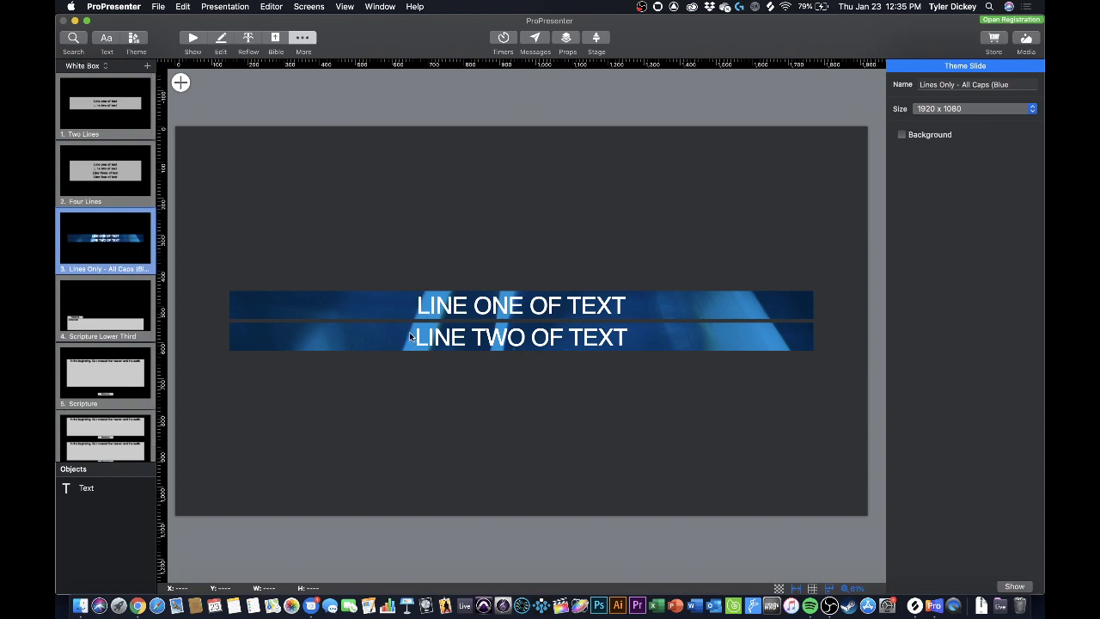
Duplicate the Lines Only - All Caps (Blue Background) slide and rename the copy with 'Lower Third'
right_click(125, 247)
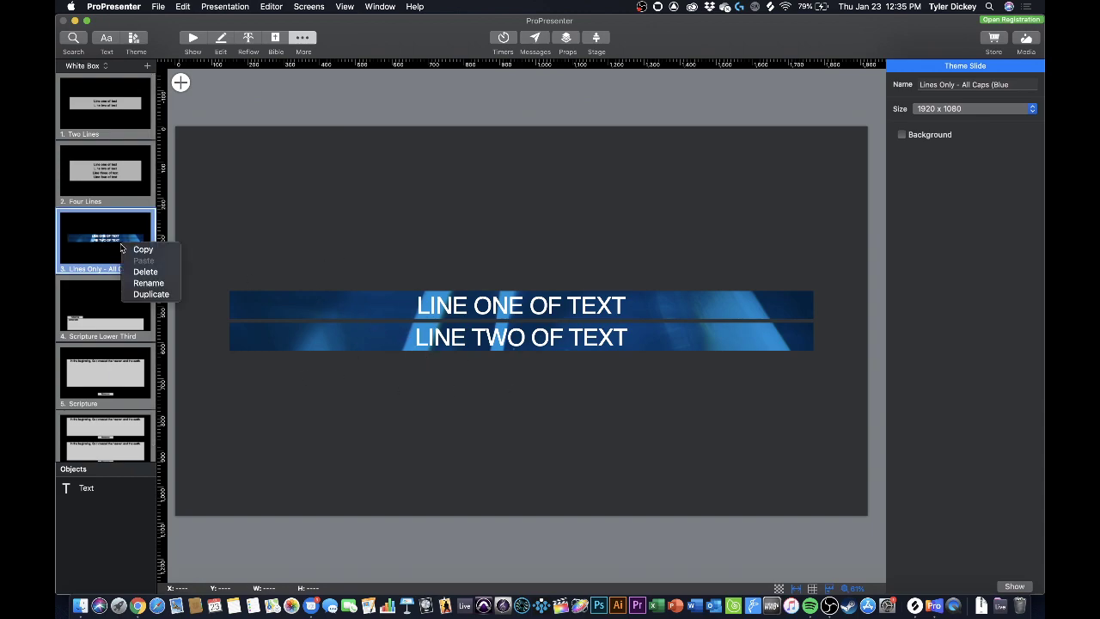
left_click(142, 295)
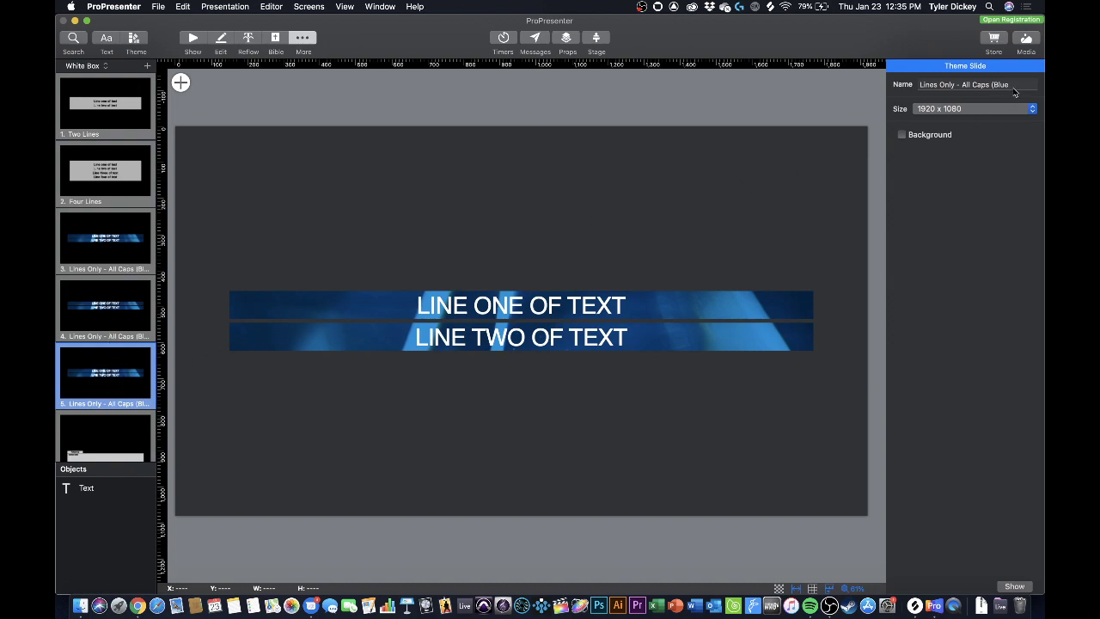
left_click(1015, 84)
key("Right")
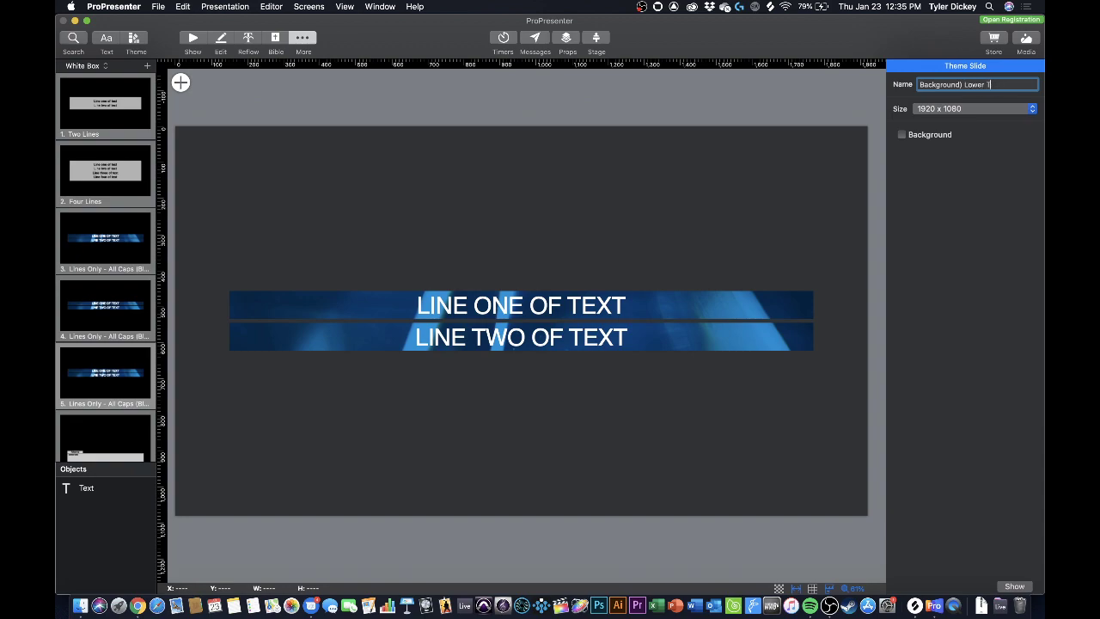
key("Return")
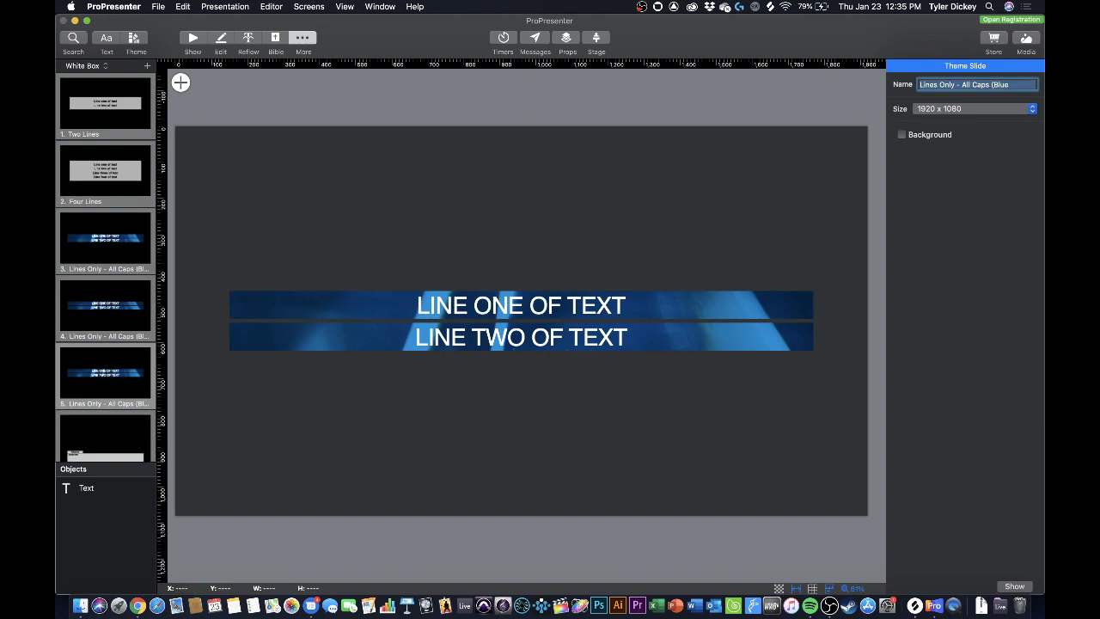
Move the two-line text banner to the slide bottom at X 150, Y 864.9
left_click(418, 347)
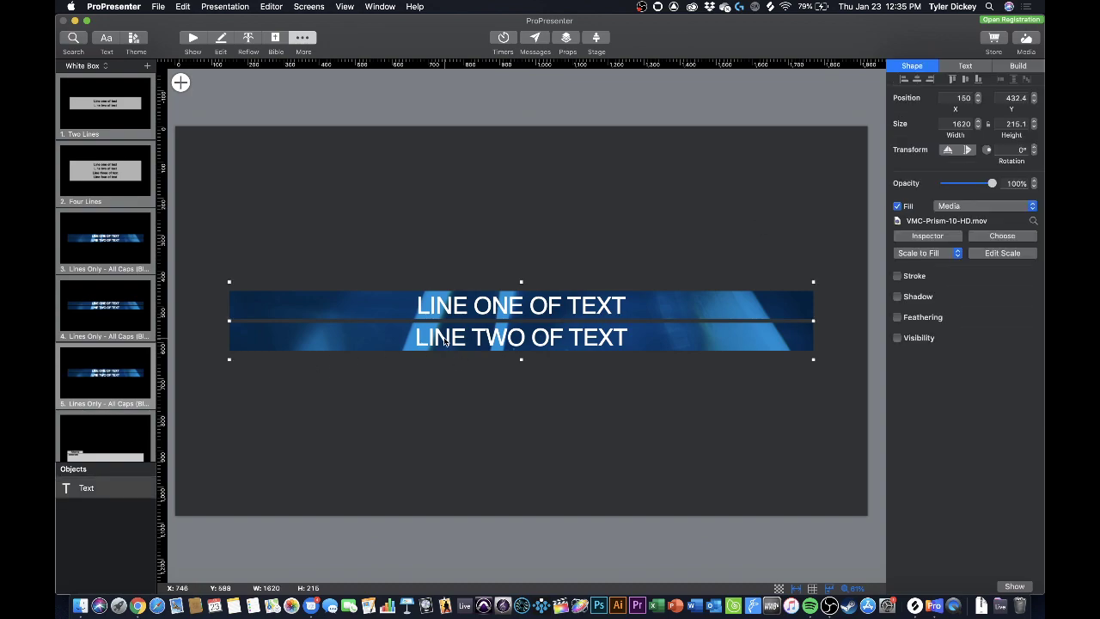
left_click_drag(480, 341, 480, 493)
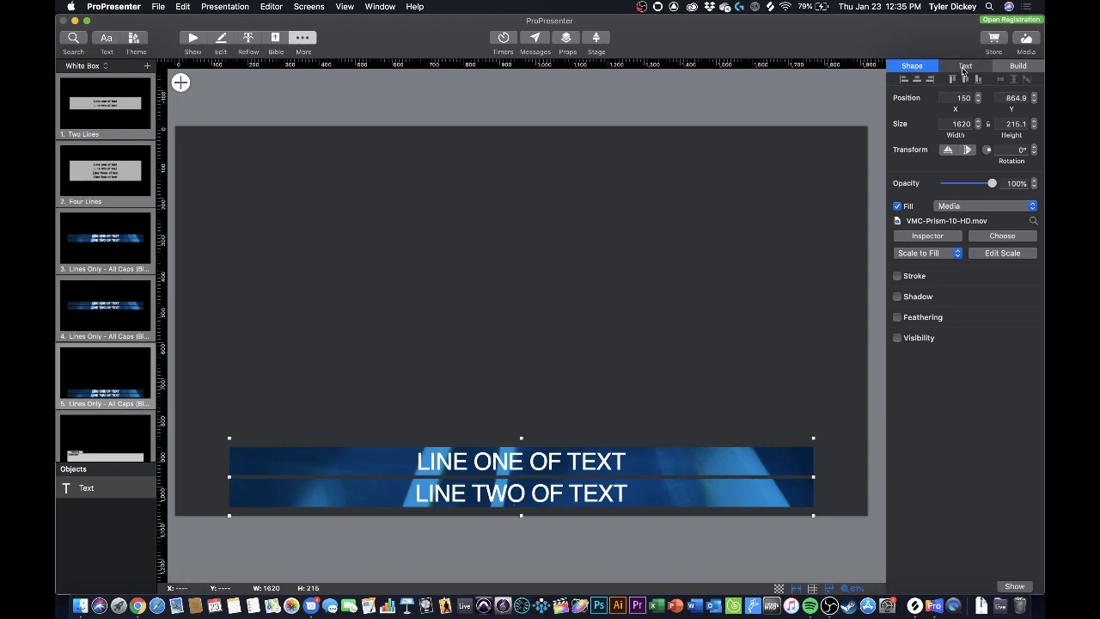
left_click(1017, 66)
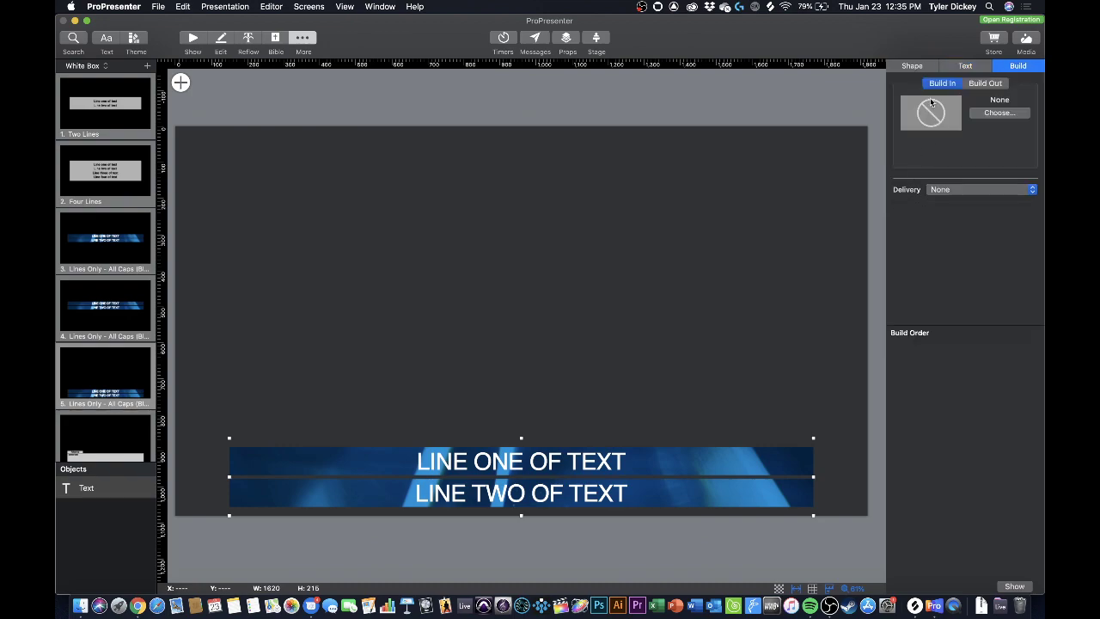
left_click(966, 66)
Enable the slide background and set it to pure green, RGB Green 255 (00FF00)
left_click(699, 271)
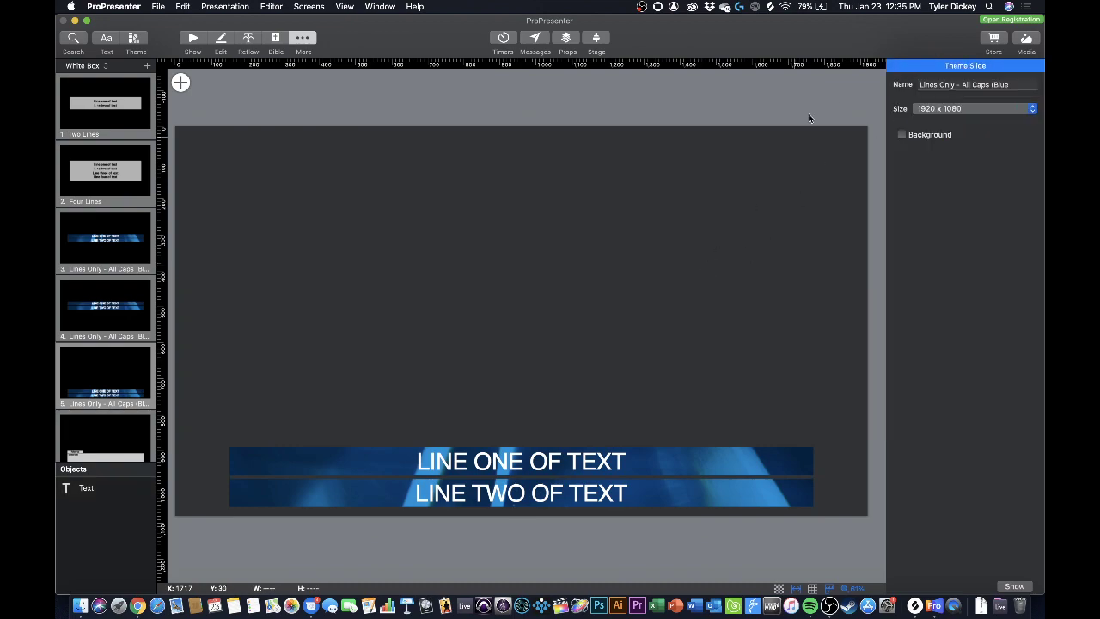
left_click(902, 135)
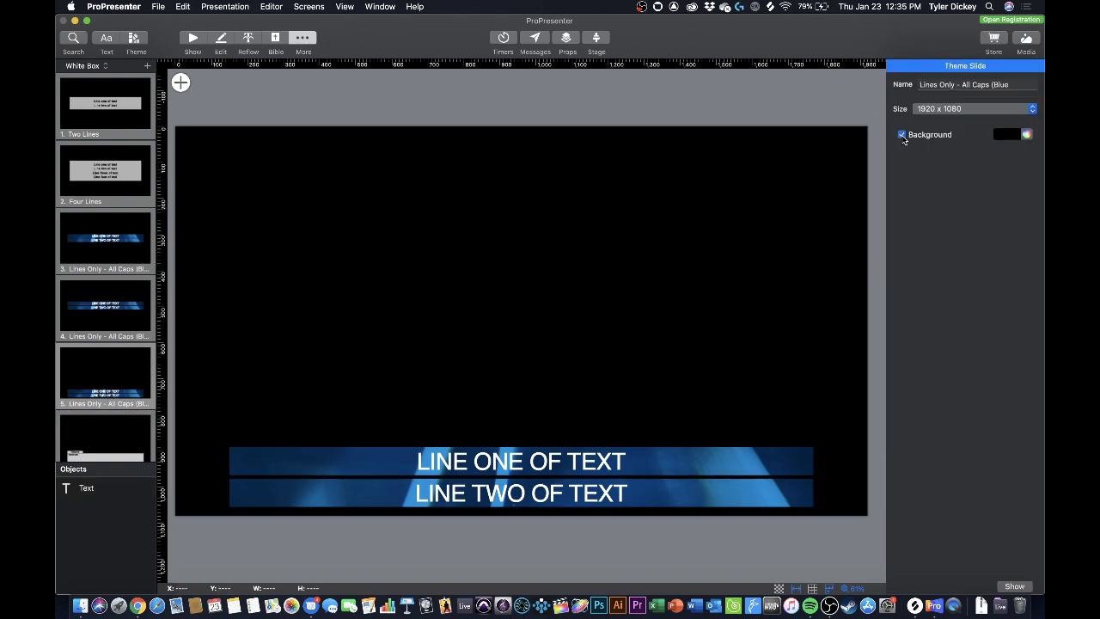
left_click(1016, 135)
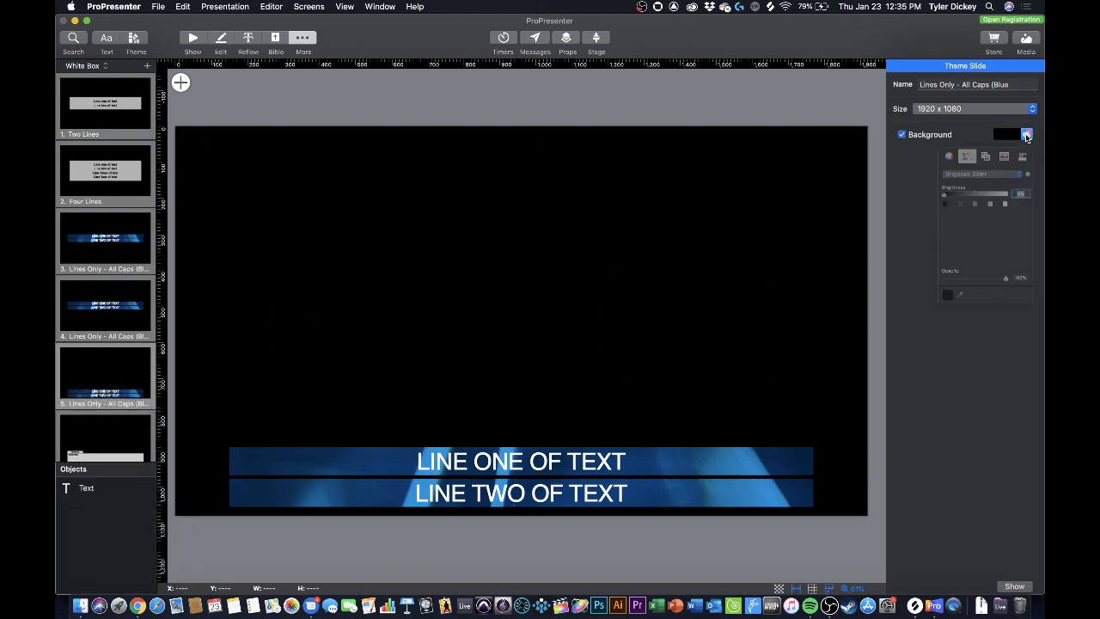
left_click(967, 186)
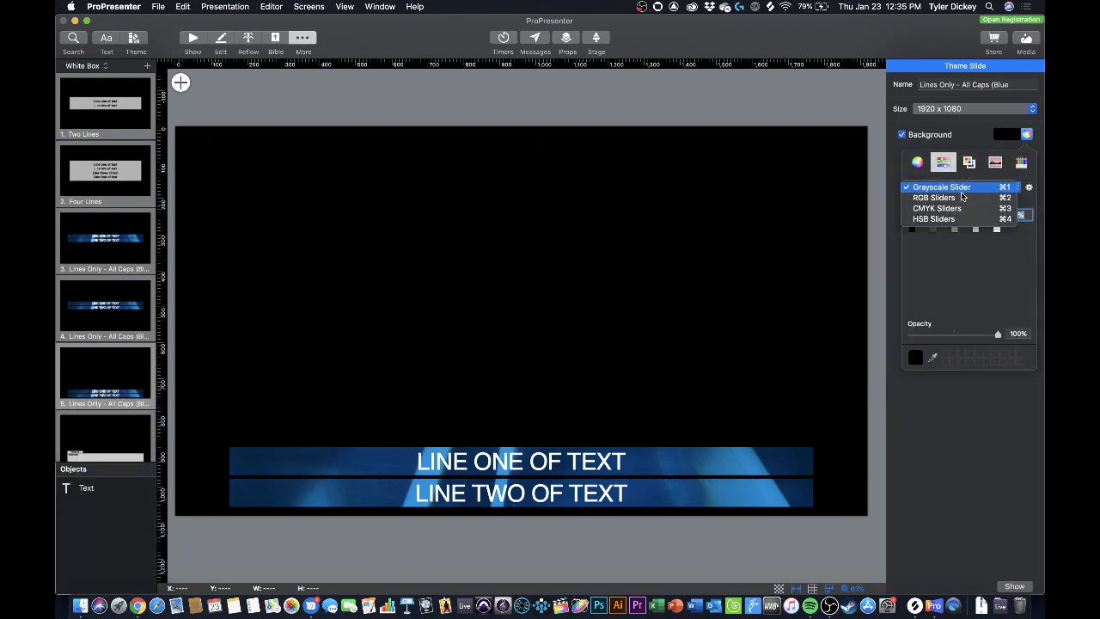
left_click(965, 198)
left_click(1023, 241)
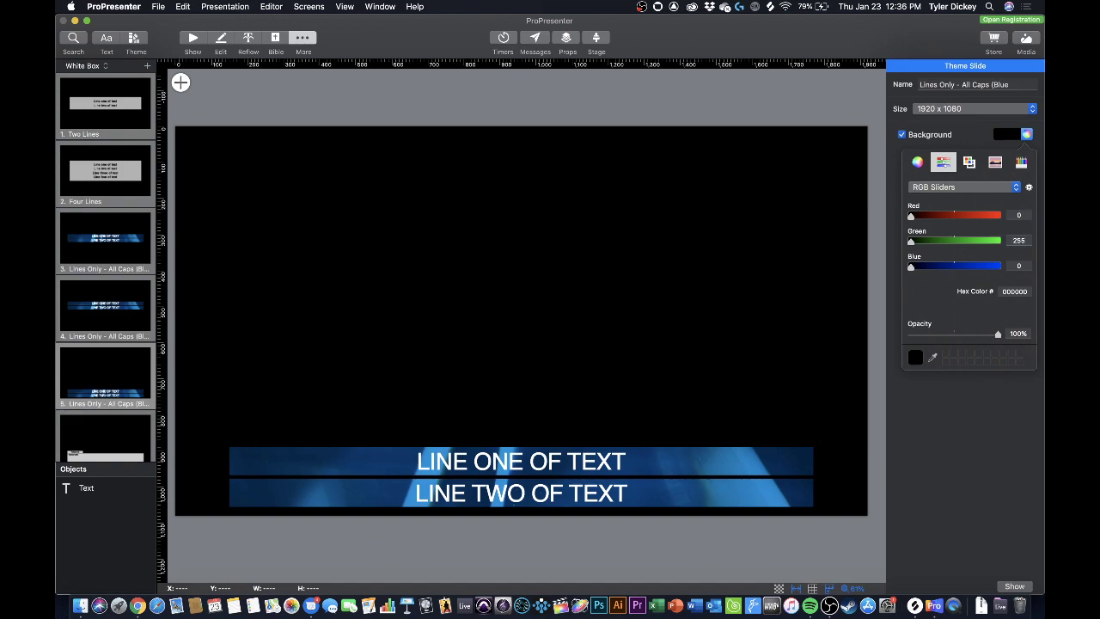
key("Return")
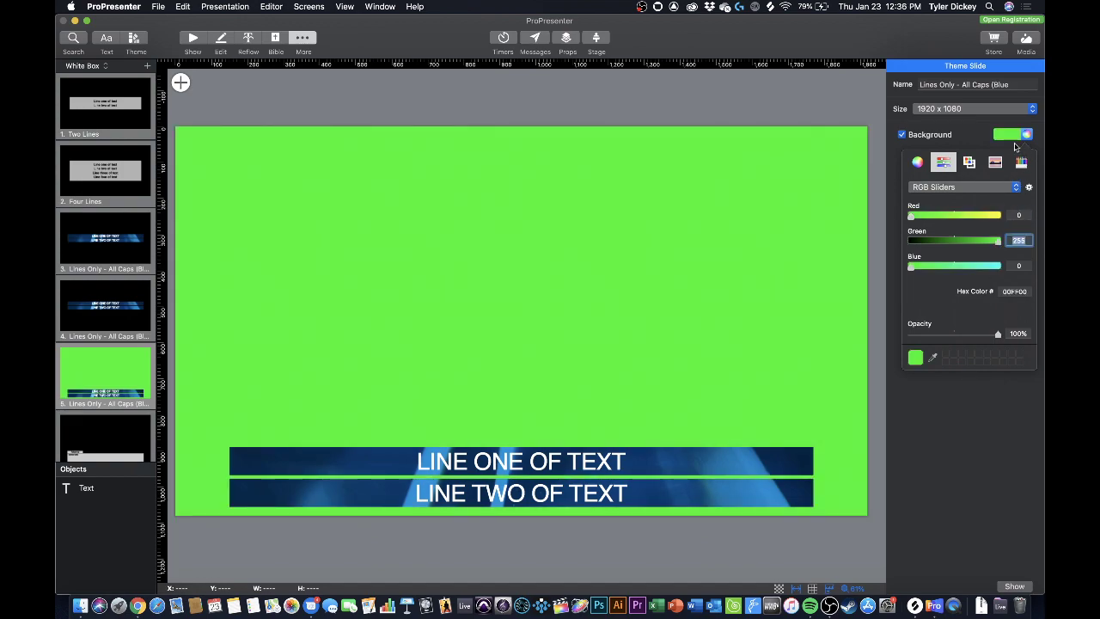
left_click(972, 405)
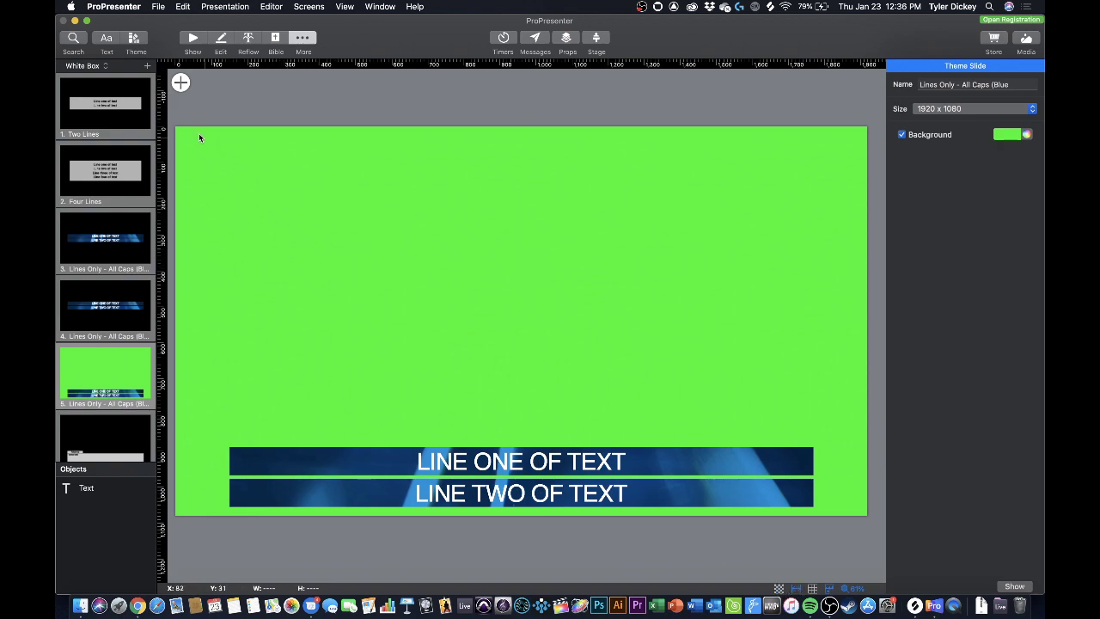
Assign the White Box 'Lines Only - All Caps (Blue Background) Lower Third' theme to Live presentations
left_click(194, 39)
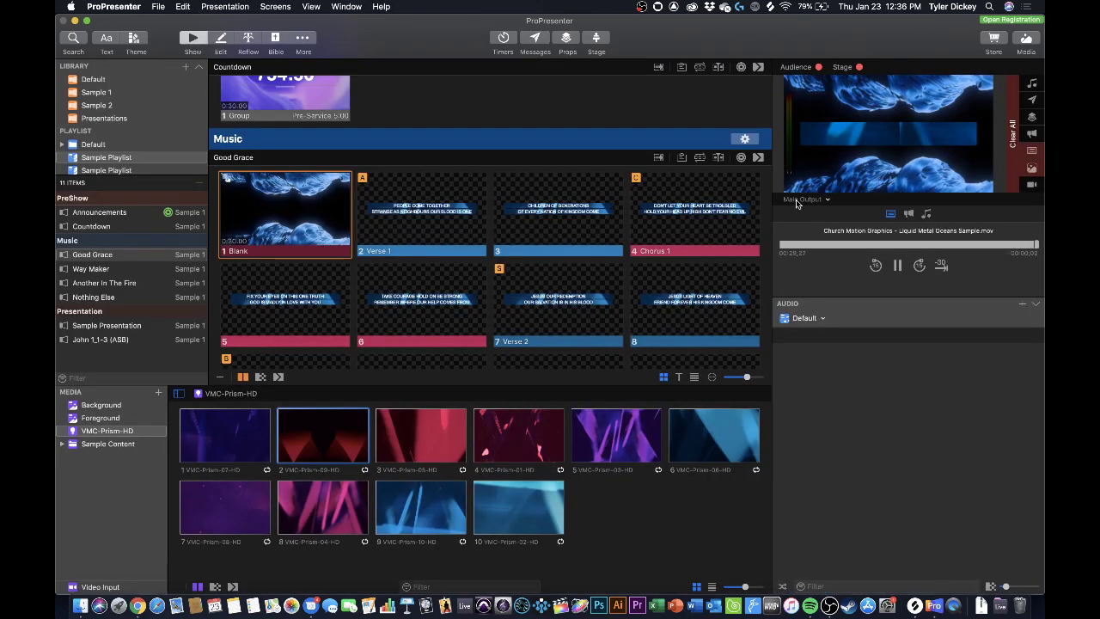
left_click(275, 6)
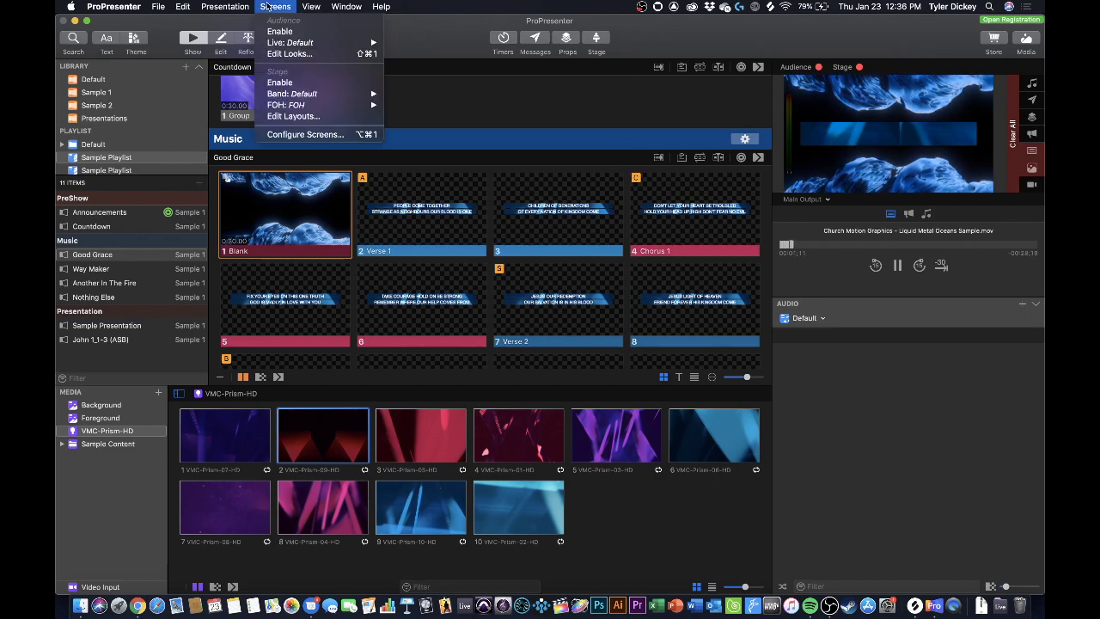
left_click(280, 53)
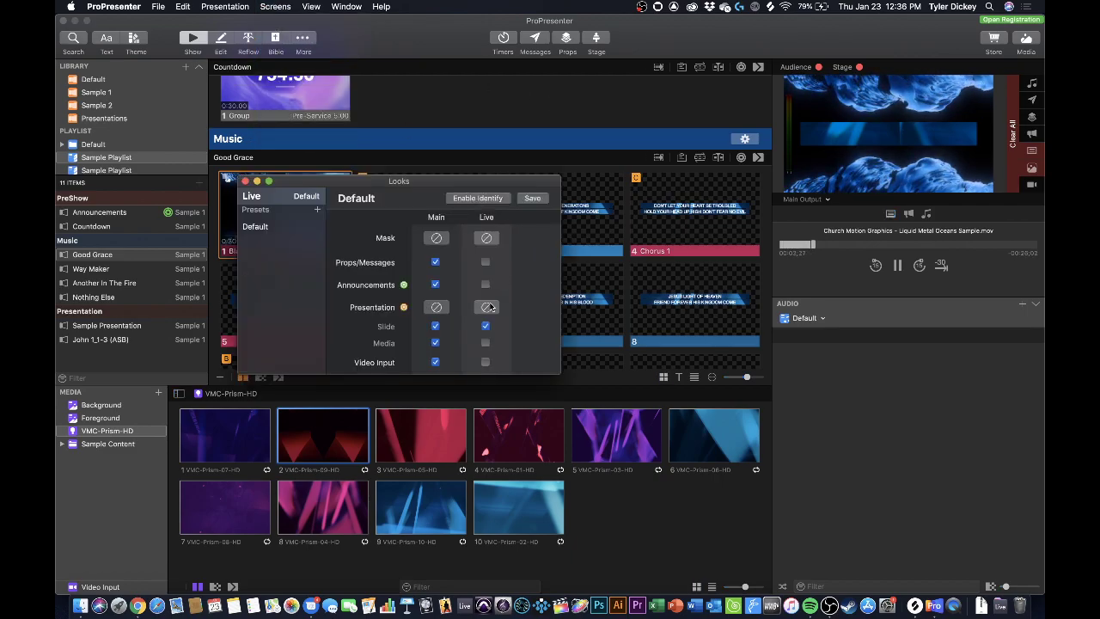
left_click(487, 307)
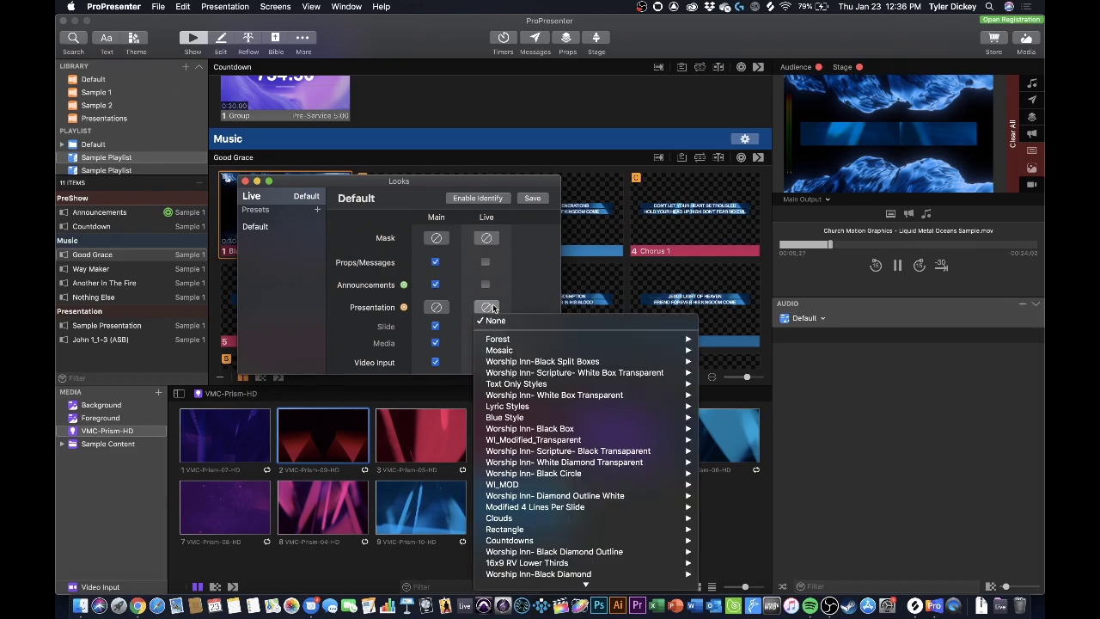
mouse_move(522, 387)
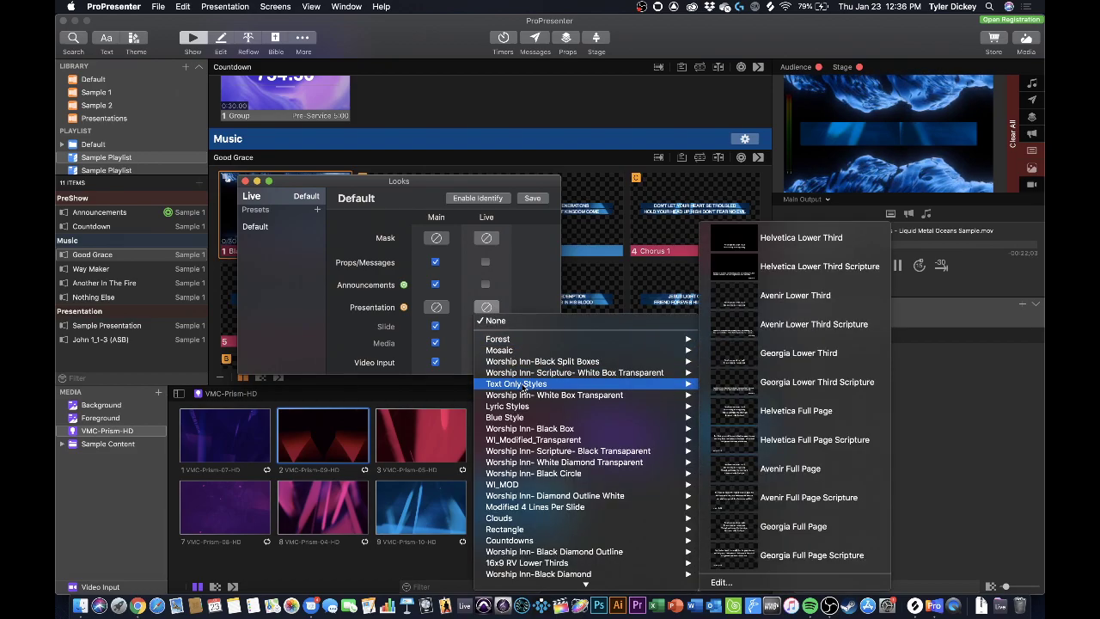
mouse_move(698, 405)
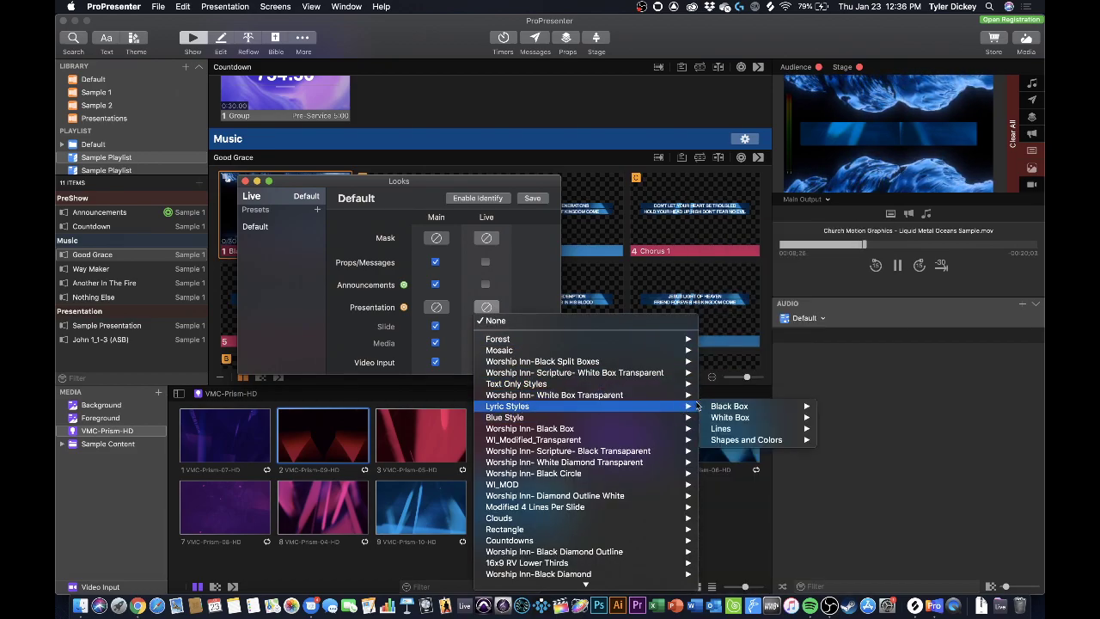
mouse_move(789, 417)
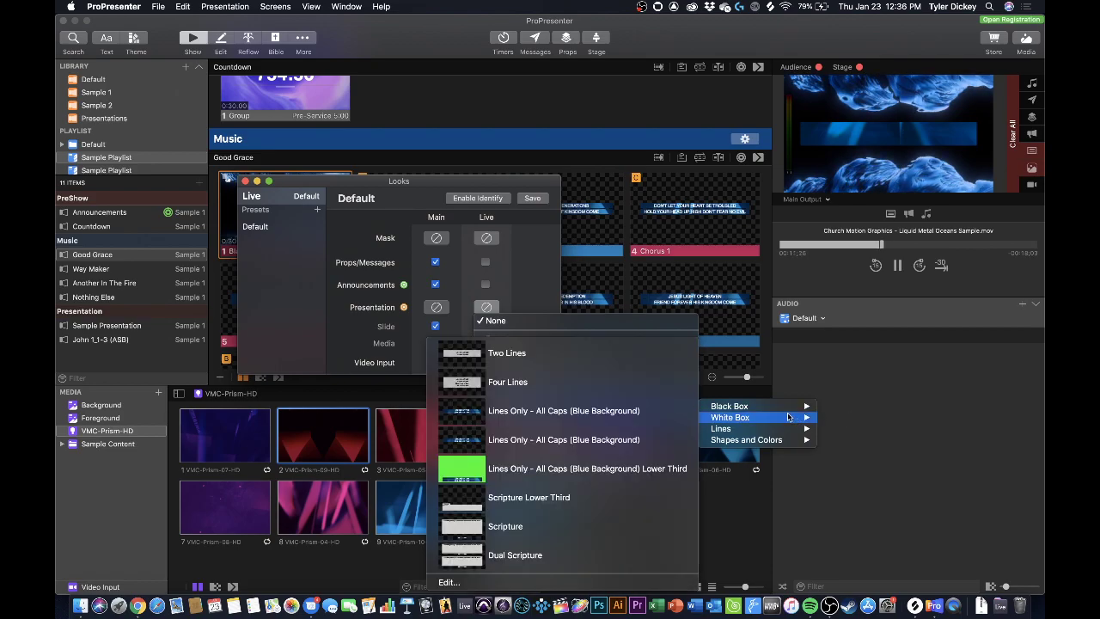
left_click(577, 470)
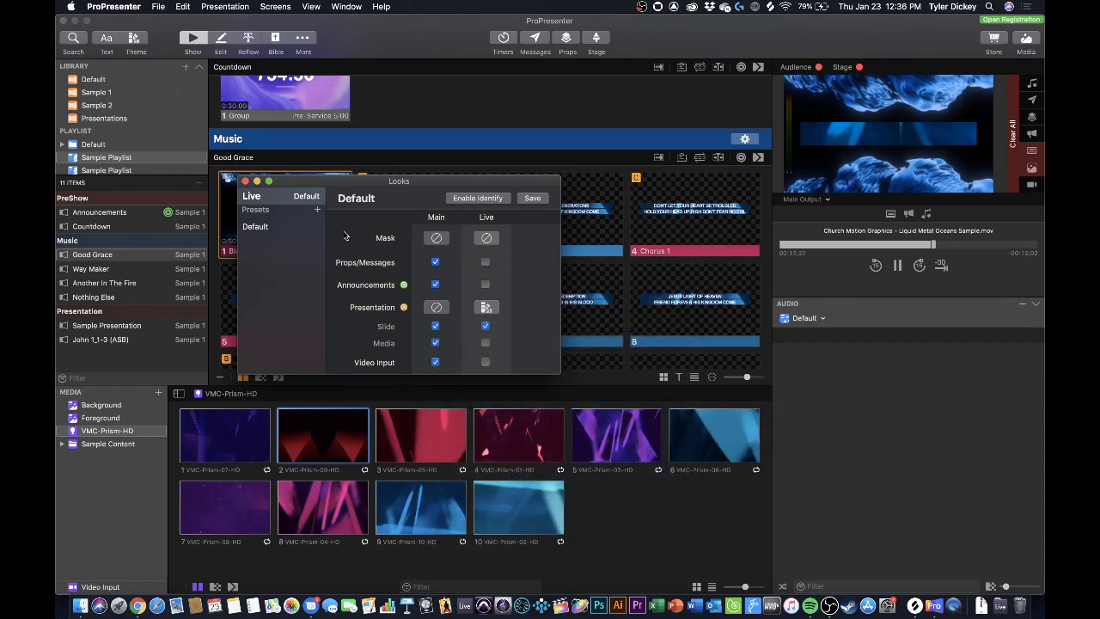
Preview the Live Stream output while stepping from Verse 1 to Chorus 1
left_click(245, 182)
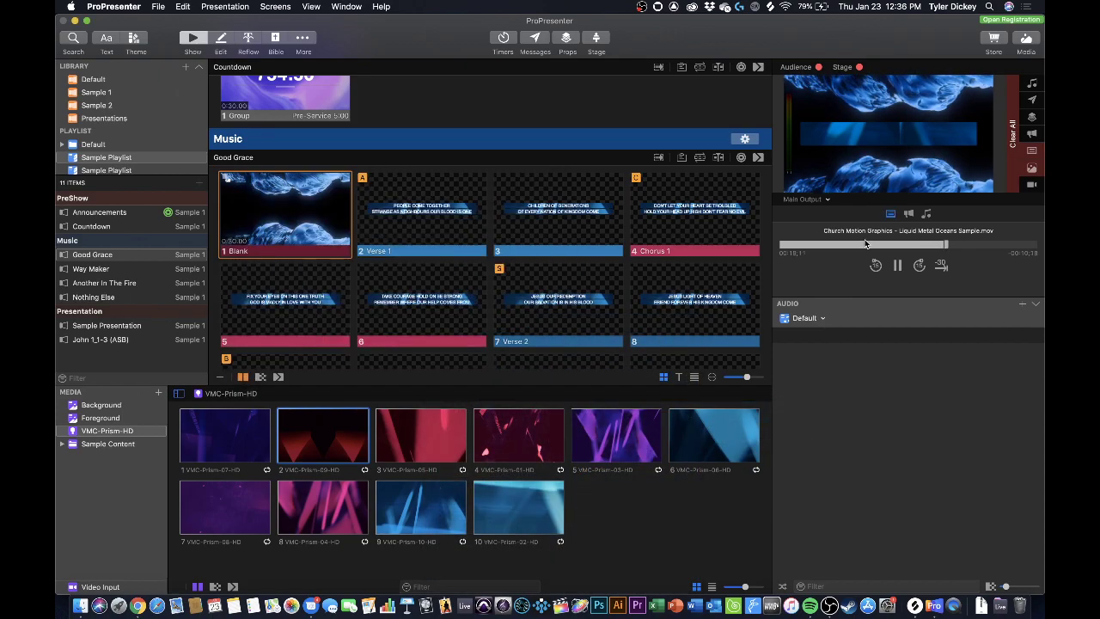
left_click(813, 198)
left_click(808, 230)
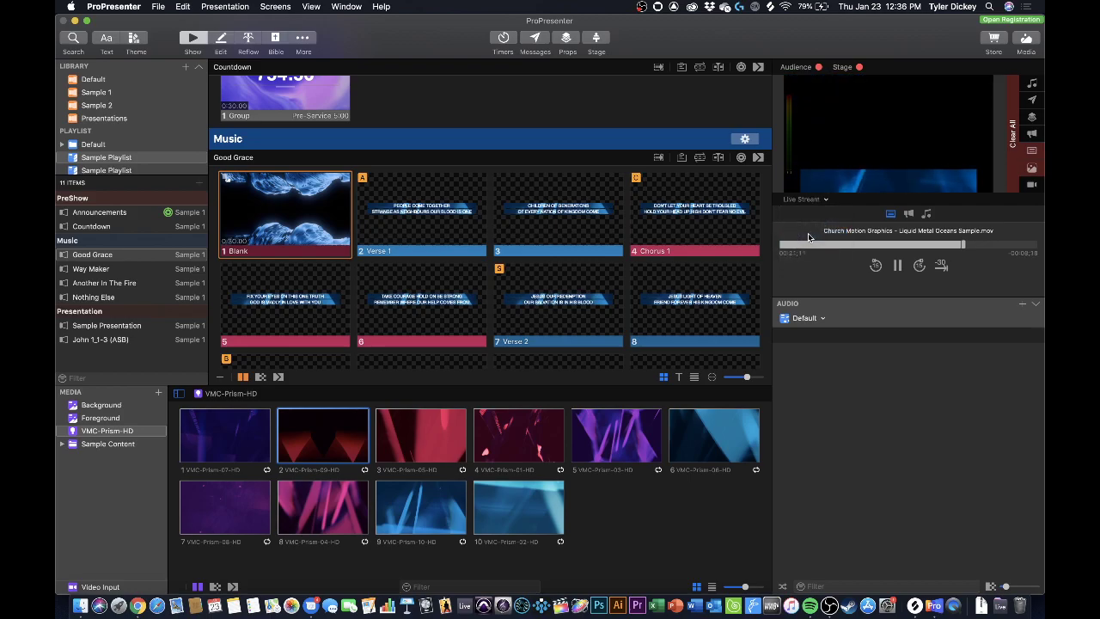
left_click(399, 183)
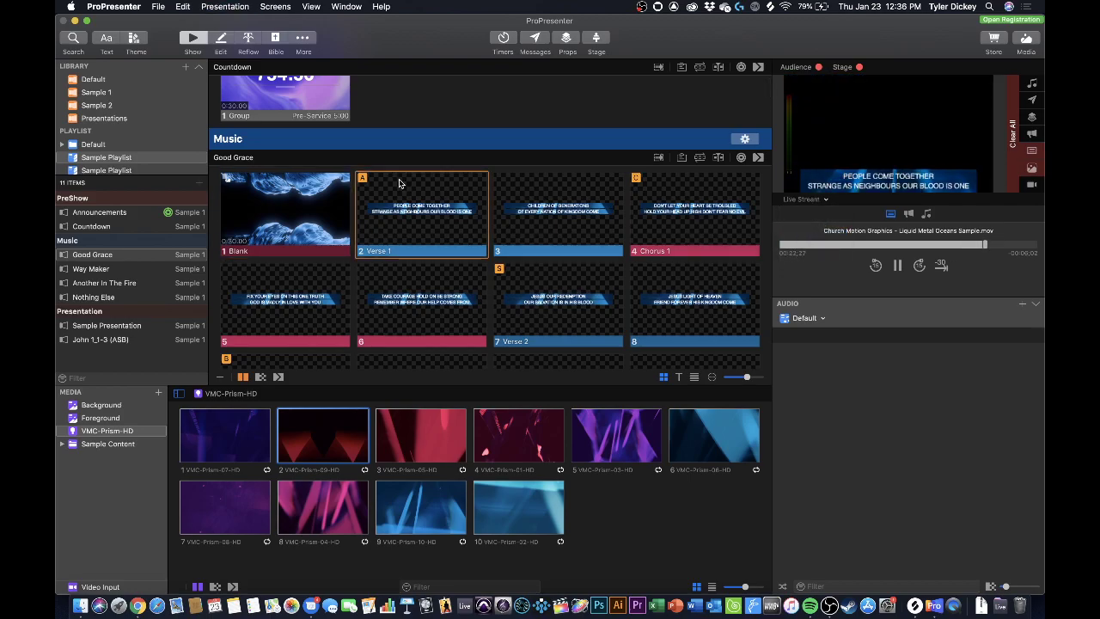
key("Right")
key("Right")
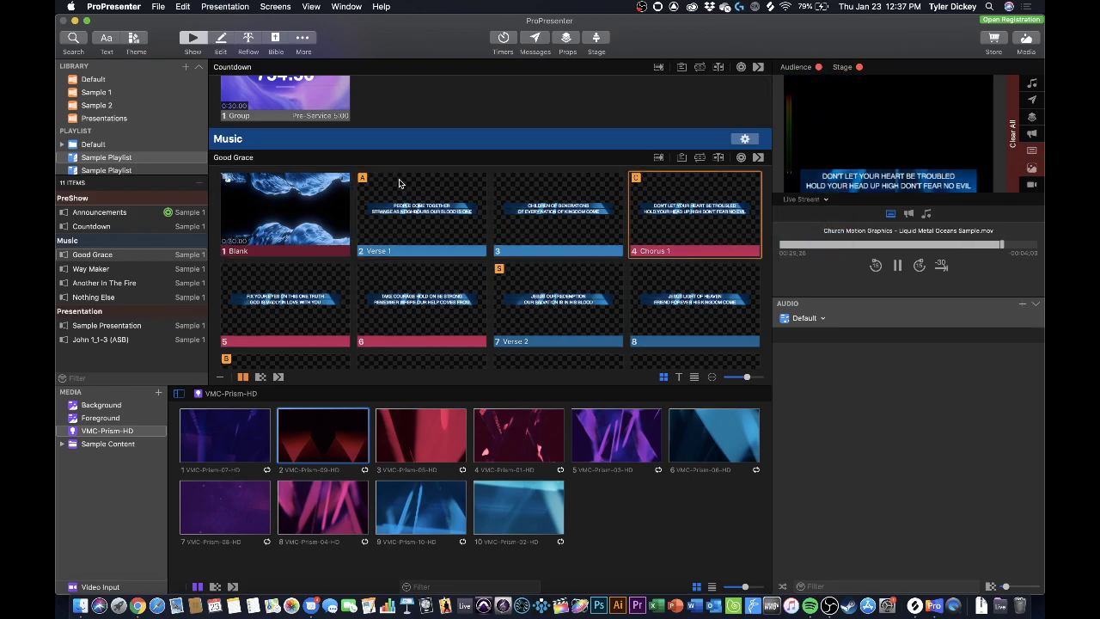
key("Right")
Preview FOH while advancing to the Blank slide, then put Verse 1 live on Live Stream
left_click(802, 199)
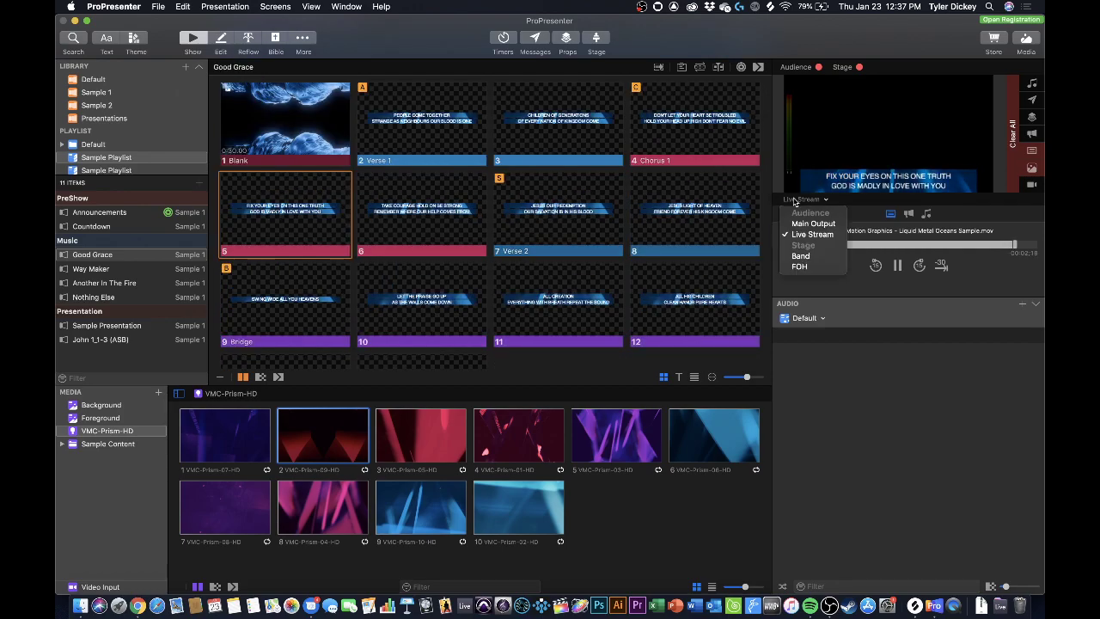
left_click(807, 267)
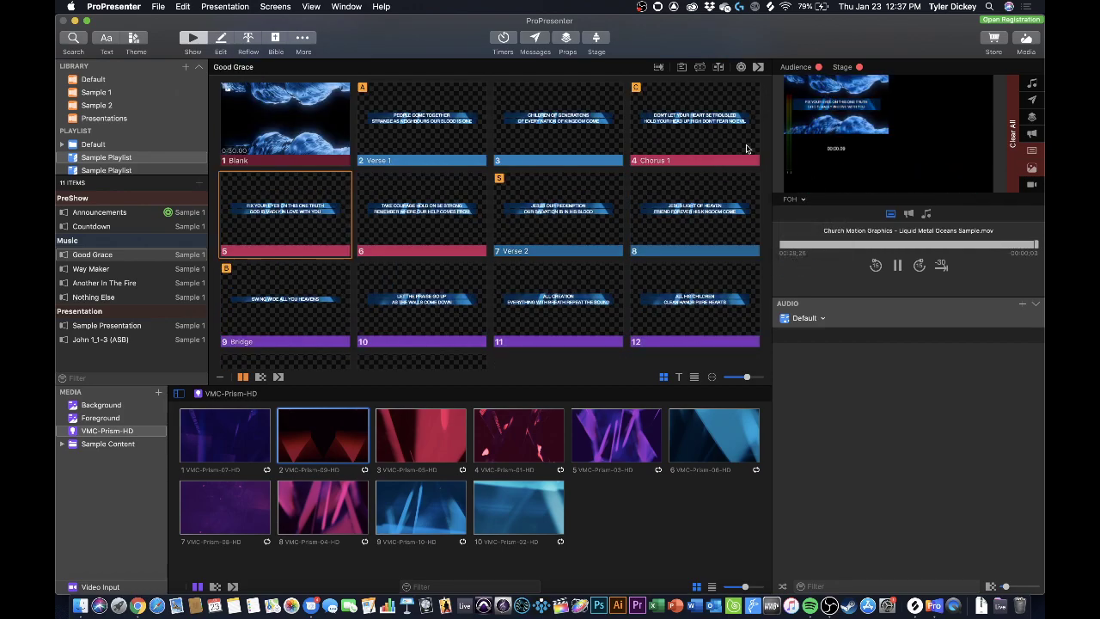
key("Right")
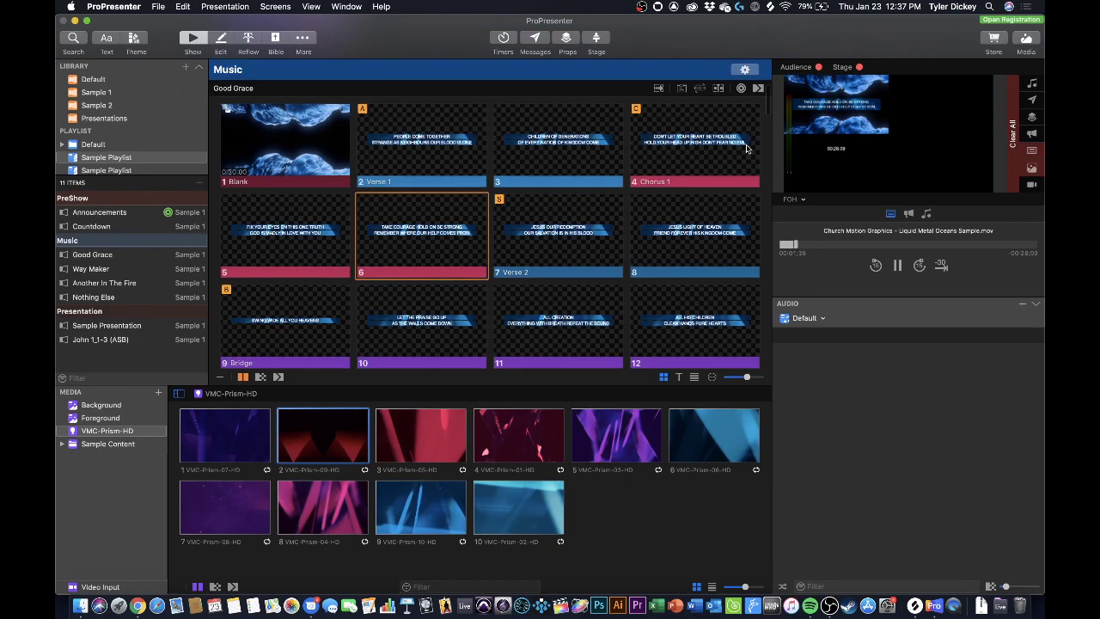
scroll(746, 149, "up", 5)
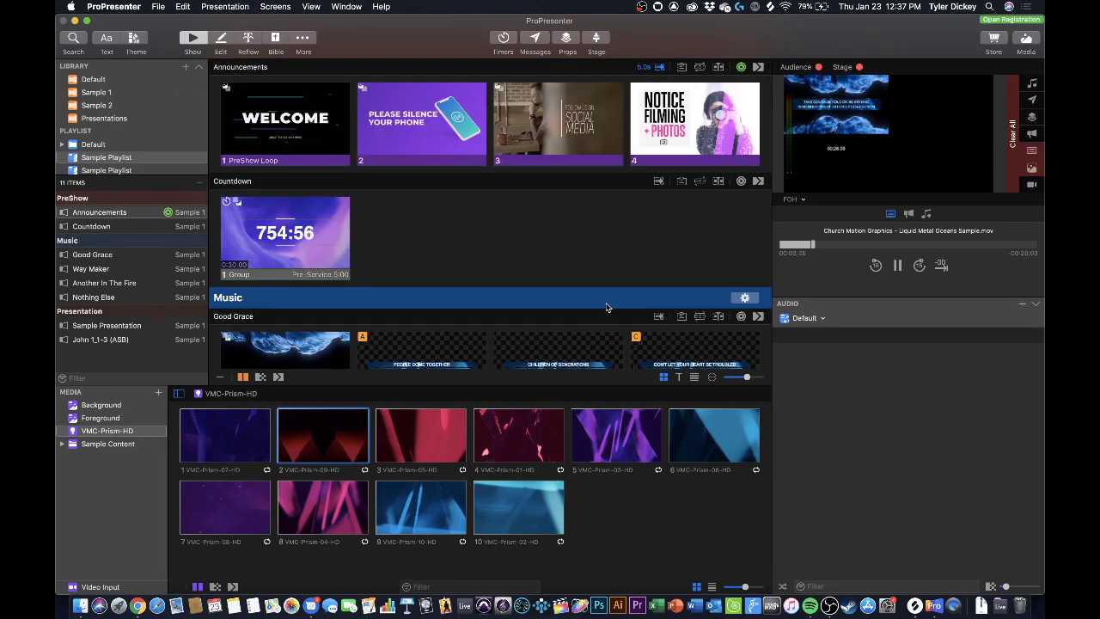
key("Right")
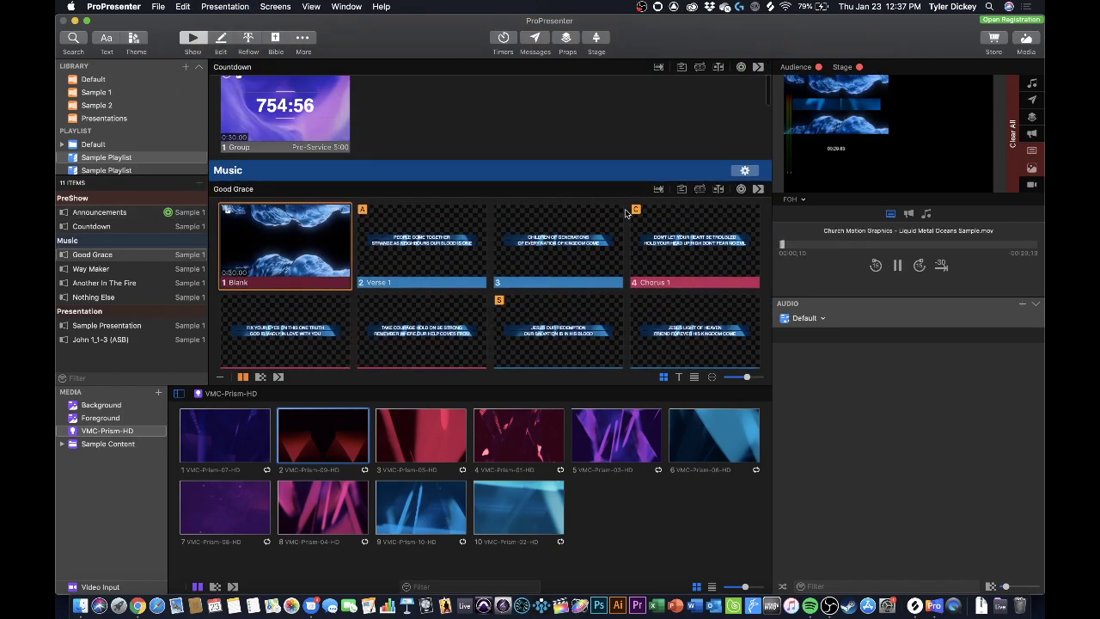
left_click(793, 198)
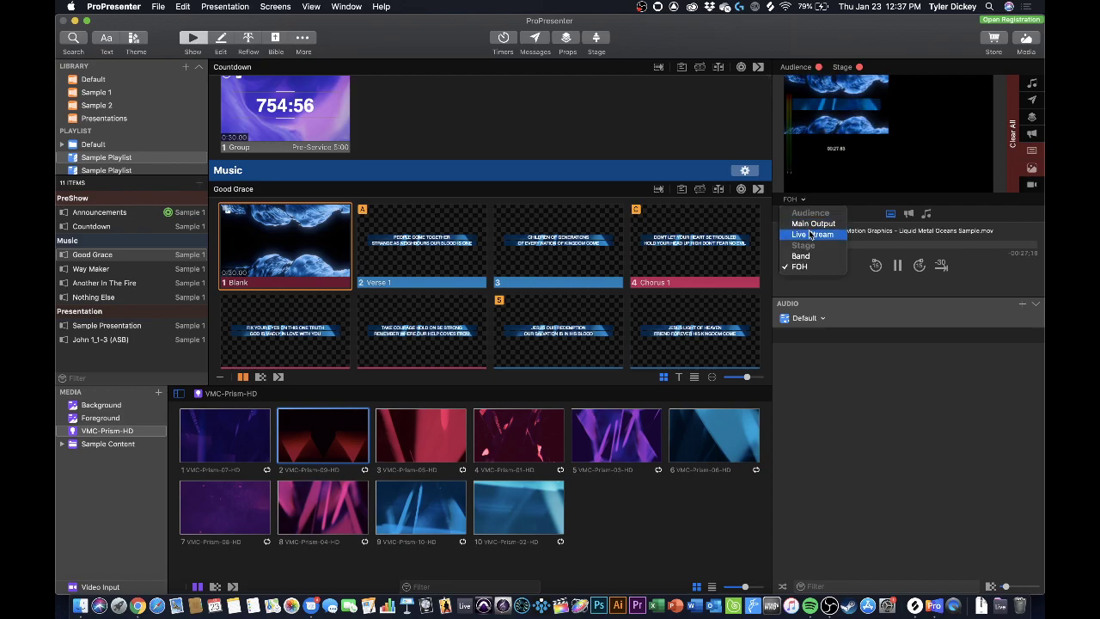
left_click(809, 235)
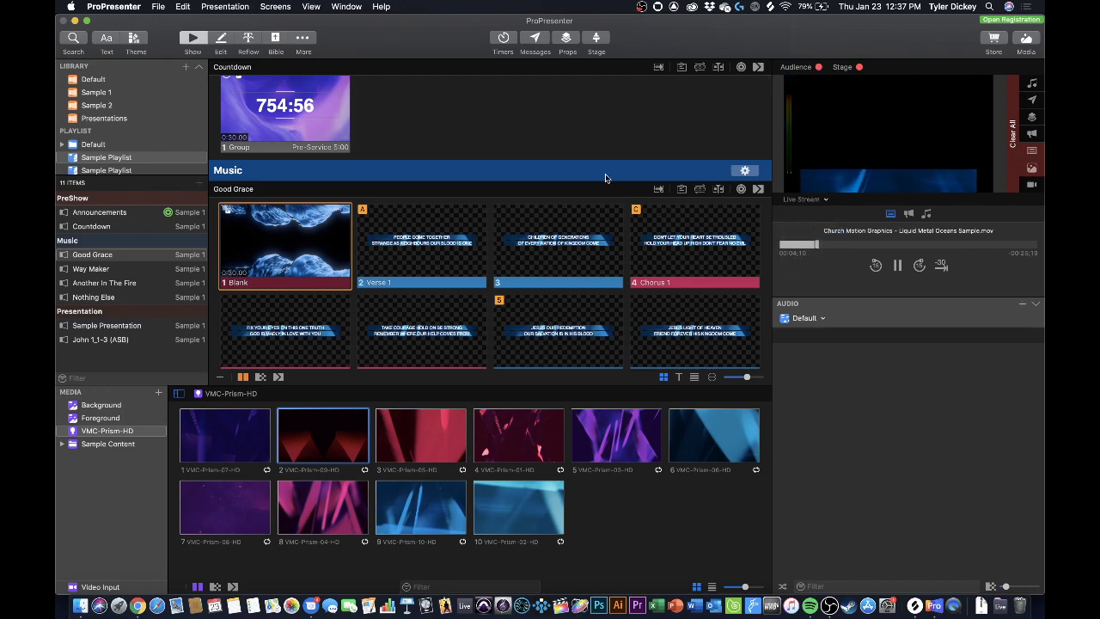
key("Right")
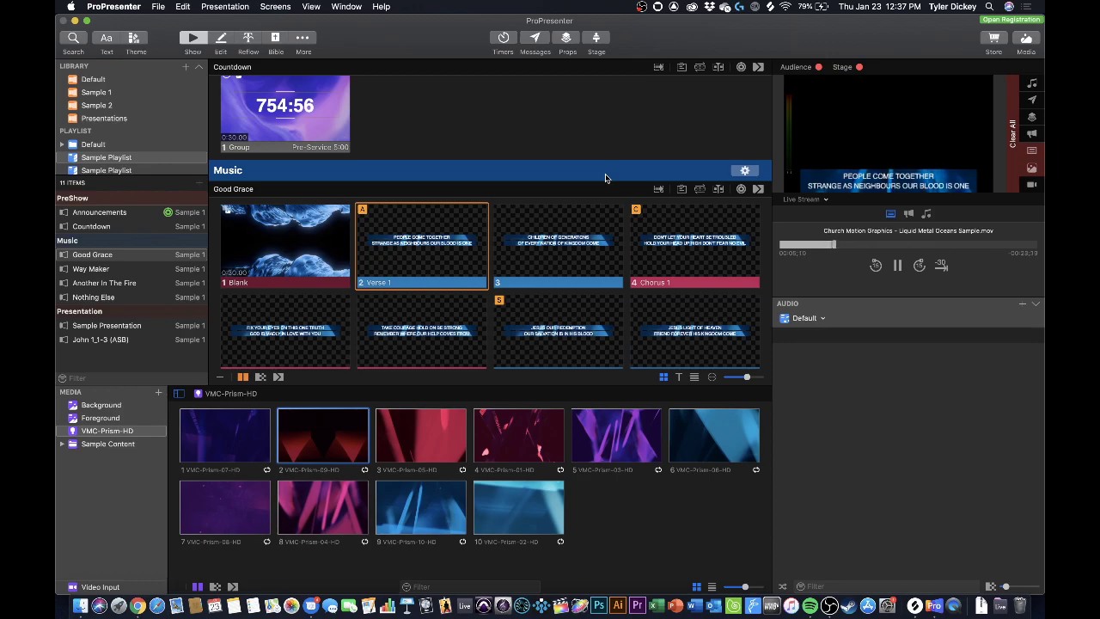
Make VMC-Prism-03-HD the background and confirm Live Stream shows only lower-third lyrics
left_click(802, 199)
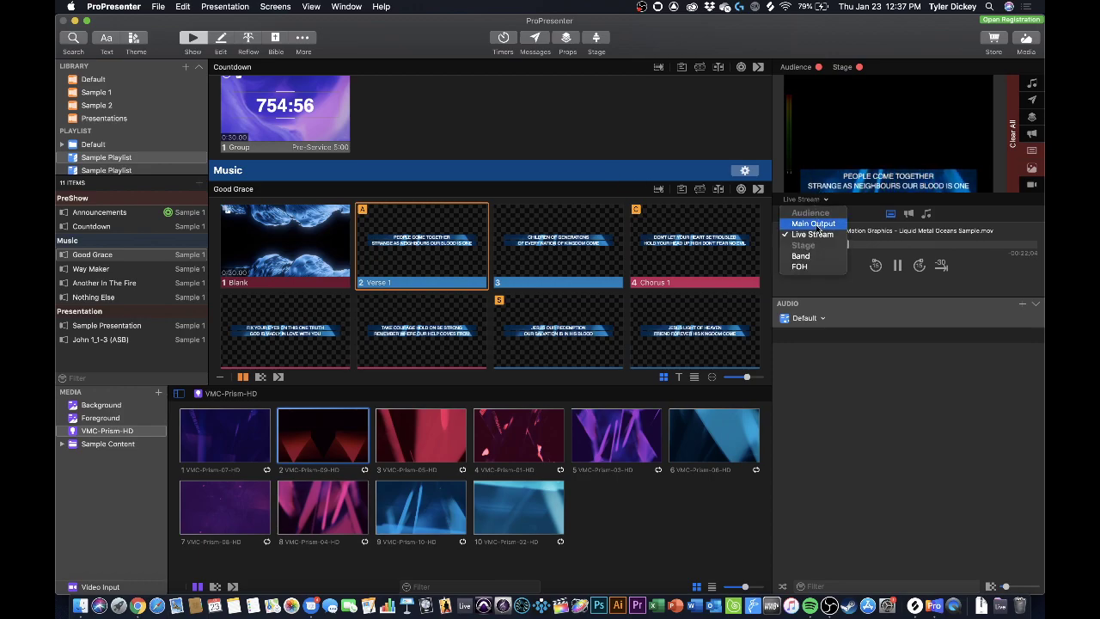
left_click(814, 223)
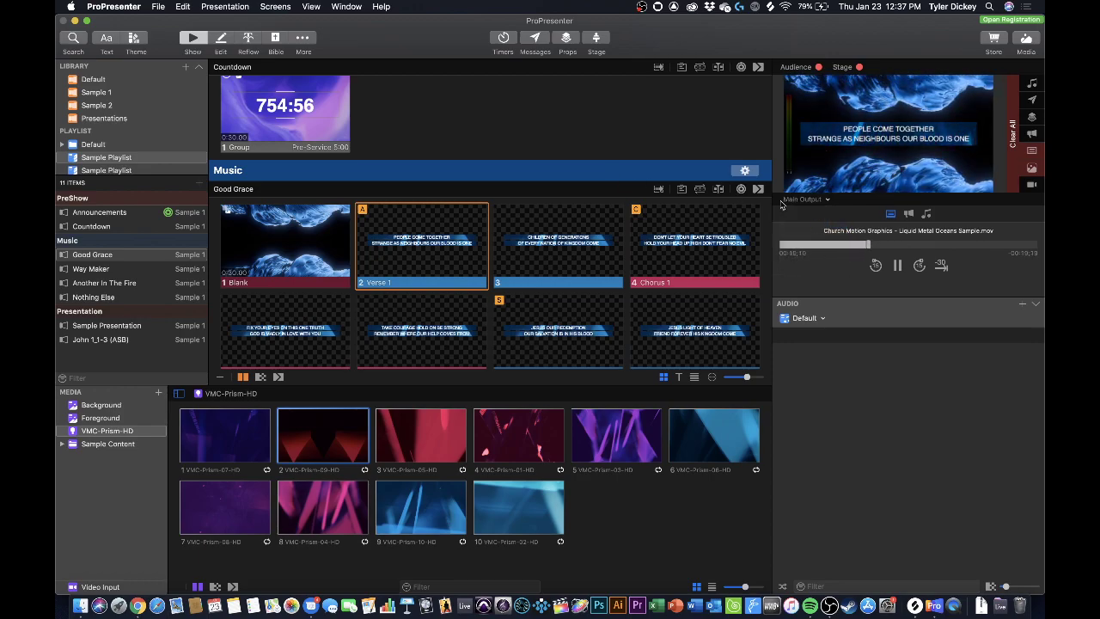
left_click(618, 441)
left_click(813, 199)
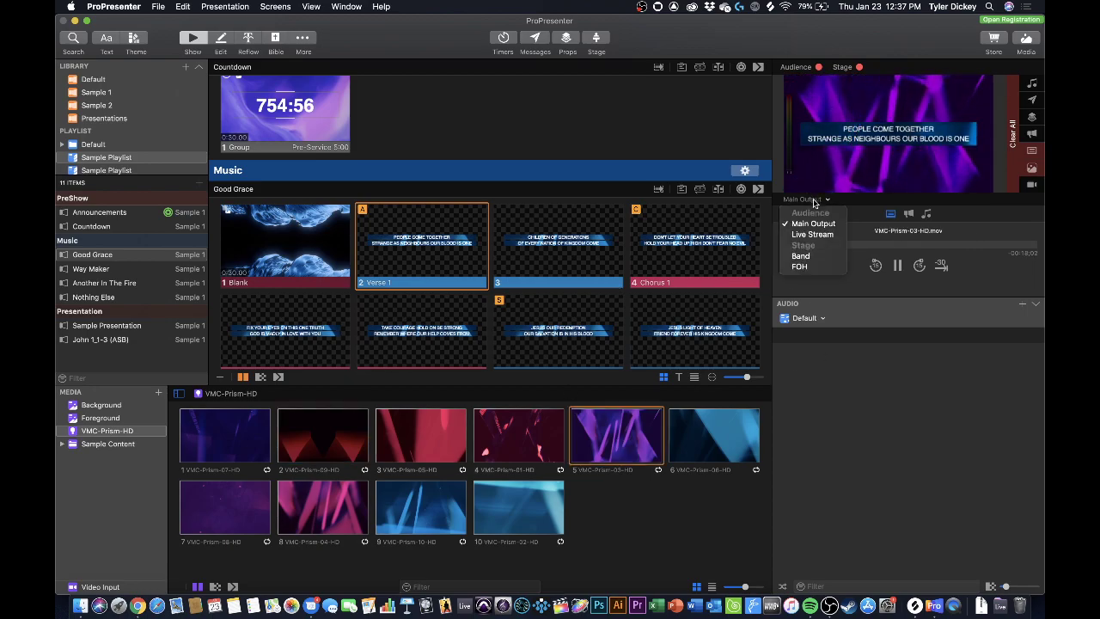
left_click(812, 234)
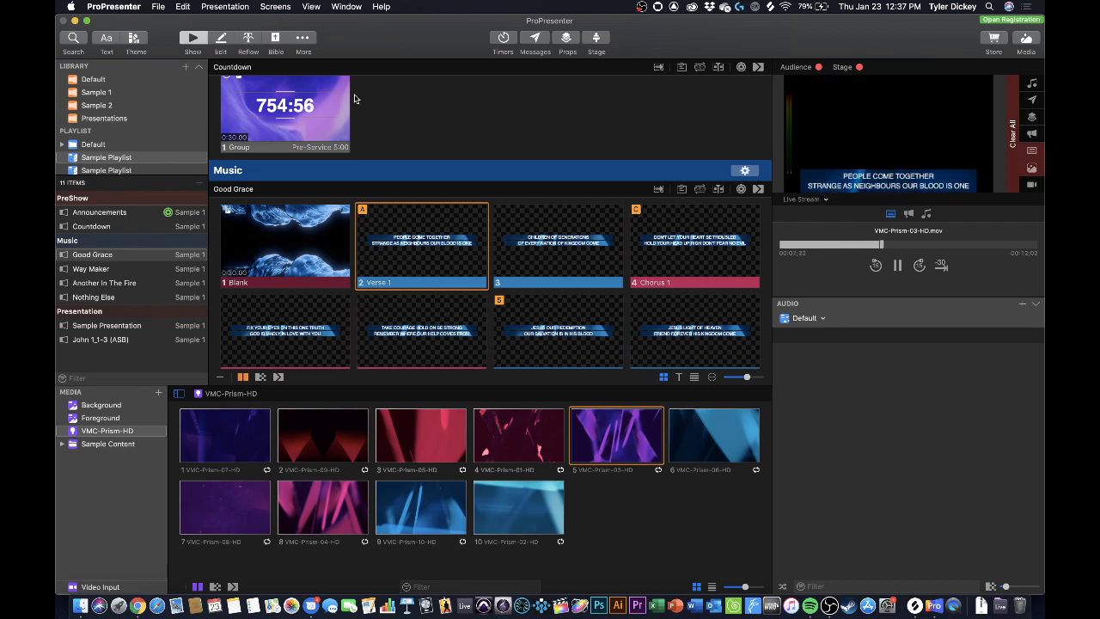
Apply the White Text Horizontal Lines lyric theme to the Live Stream look
left_click(275, 6)
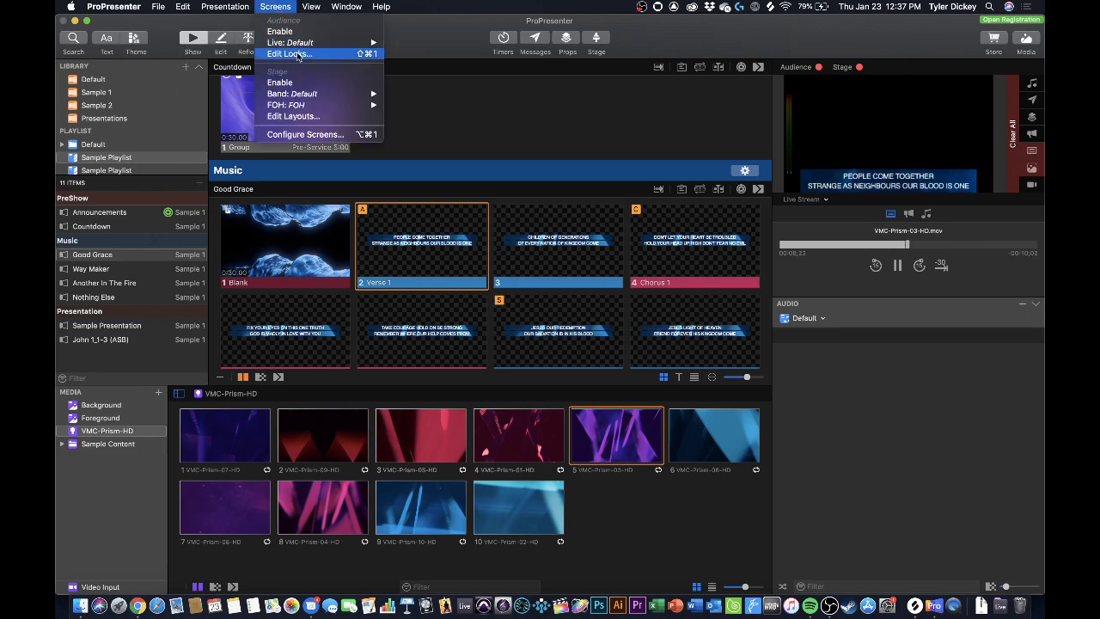
left_click(299, 55)
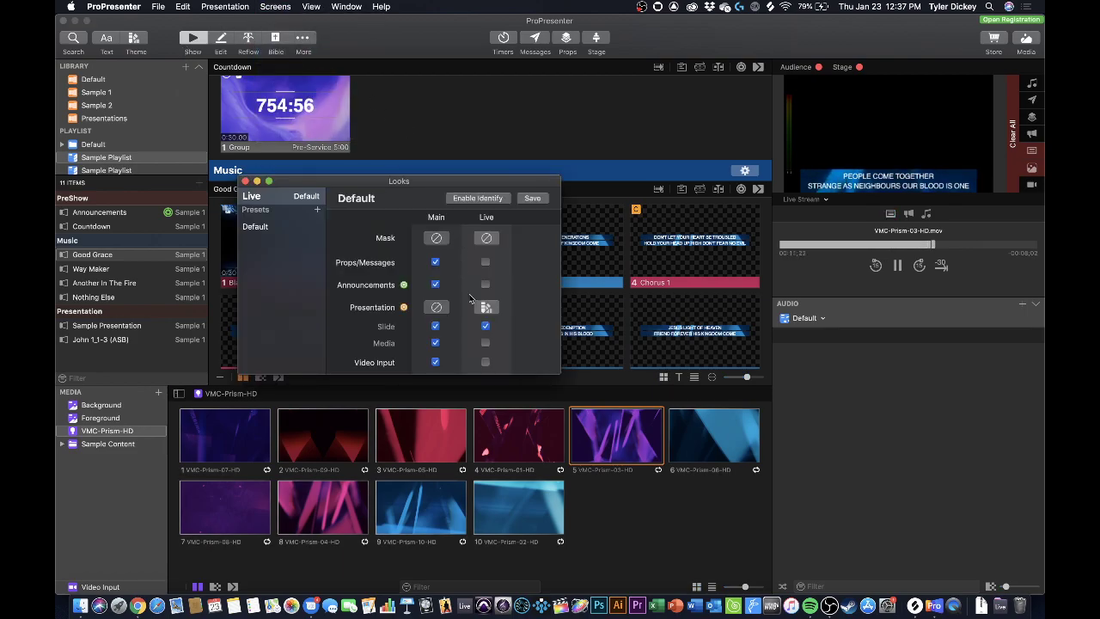
left_click(486, 308)
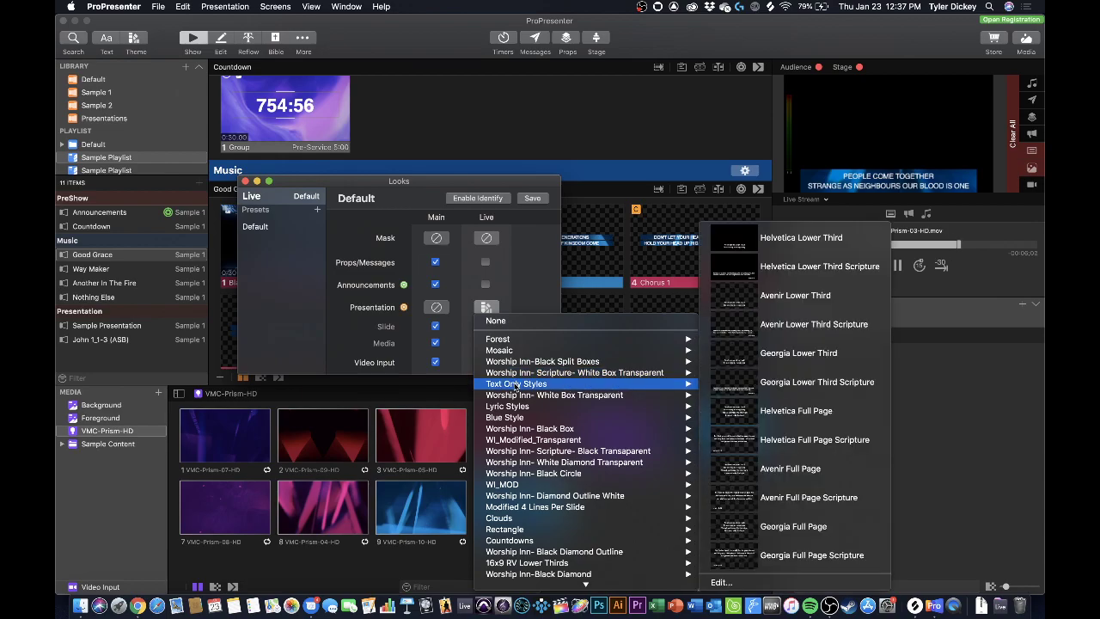
mouse_move(542, 407)
mouse_move(733, 429)
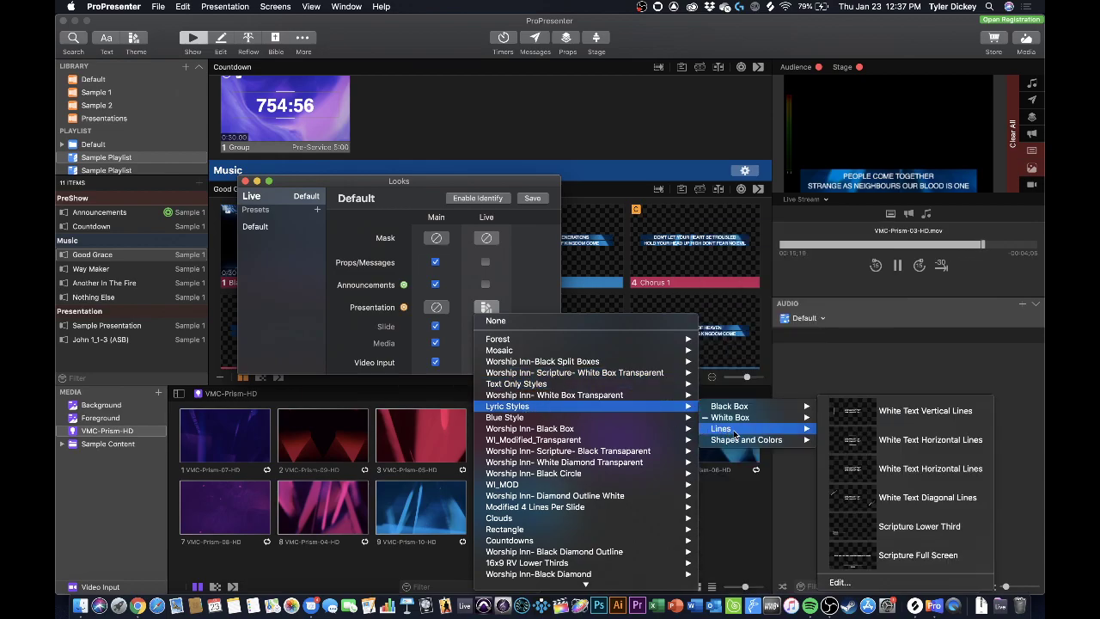
left_click(910, 447)
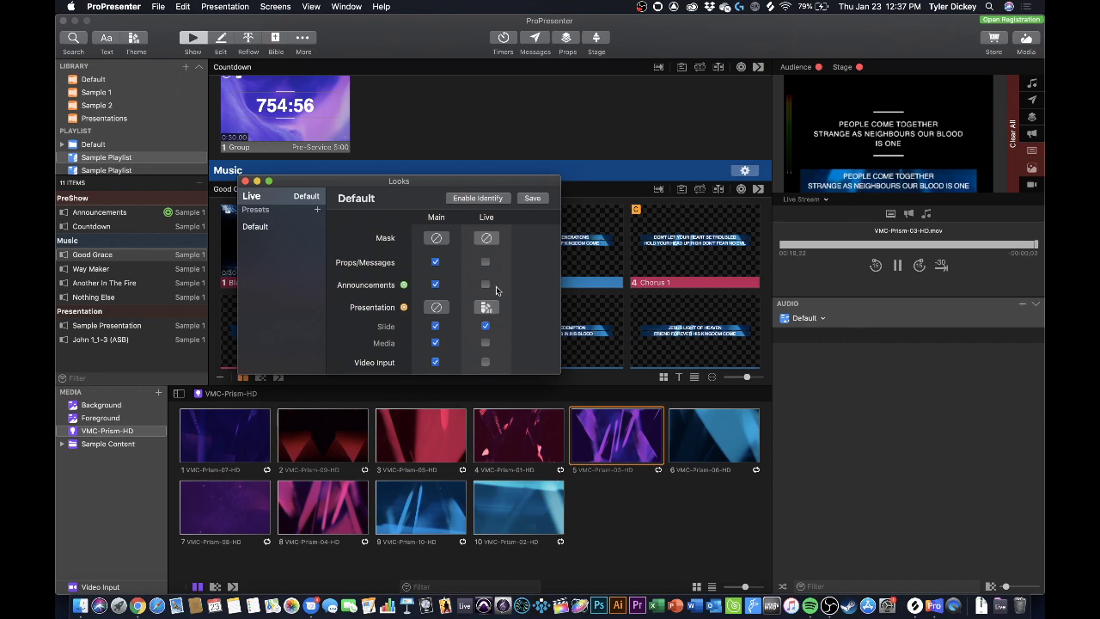
key("super+w")
Check the new theme across several slides, finishing with Verse 1 live
left_click(593, 256)
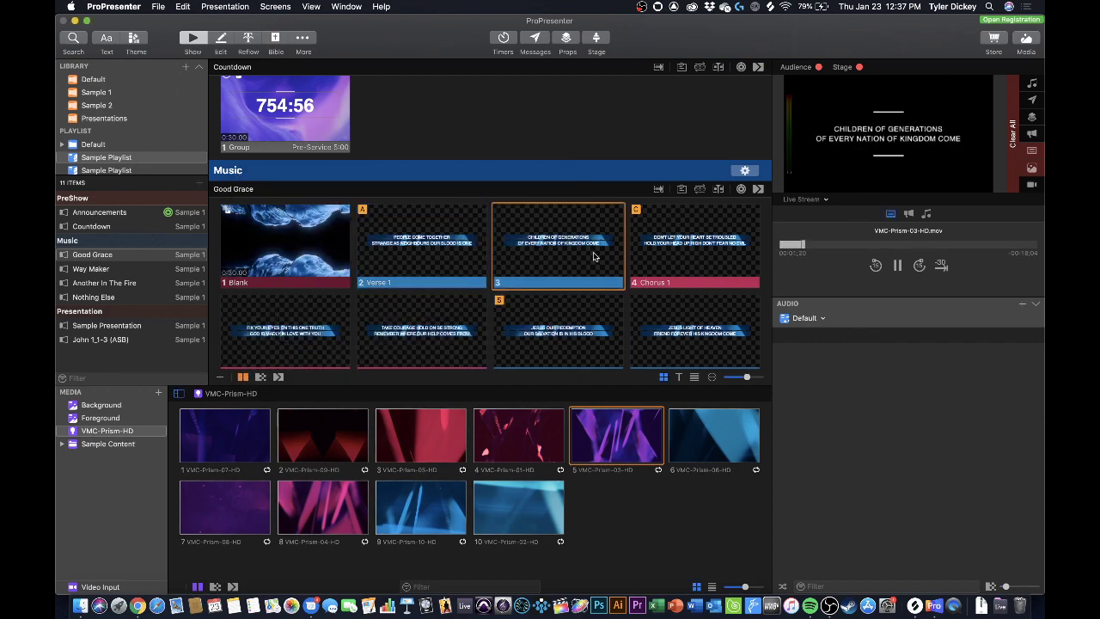
key("Left")
key("Right")
key("Right")
key("Left")
key("Left")
left_click(275, 7)
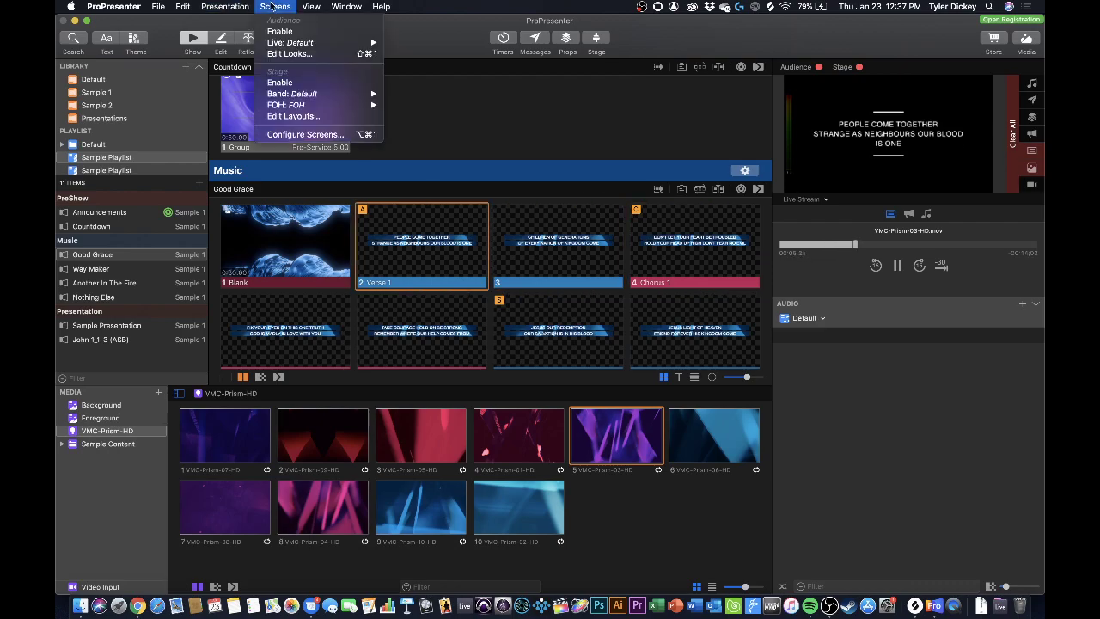
Set Live Presentation to 'Lines Only - All Caps (Blue Background) Lower Third' and close the looks editor
left_click(291, 54)
left_click(486, 307)
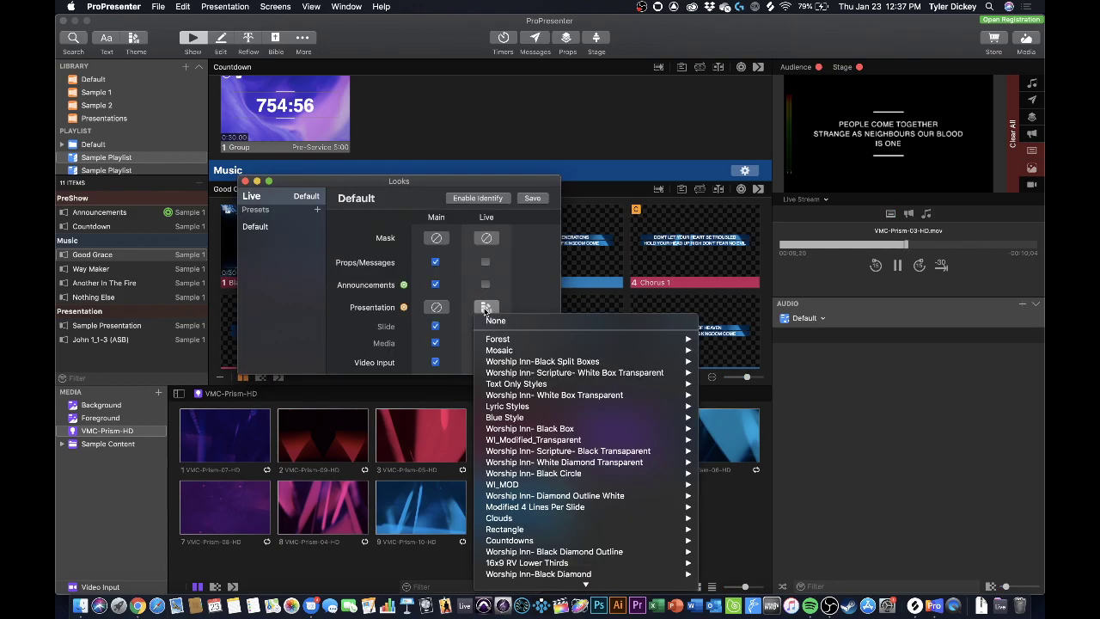
mouse_move(551, 406)
mouse_move(733, 440)
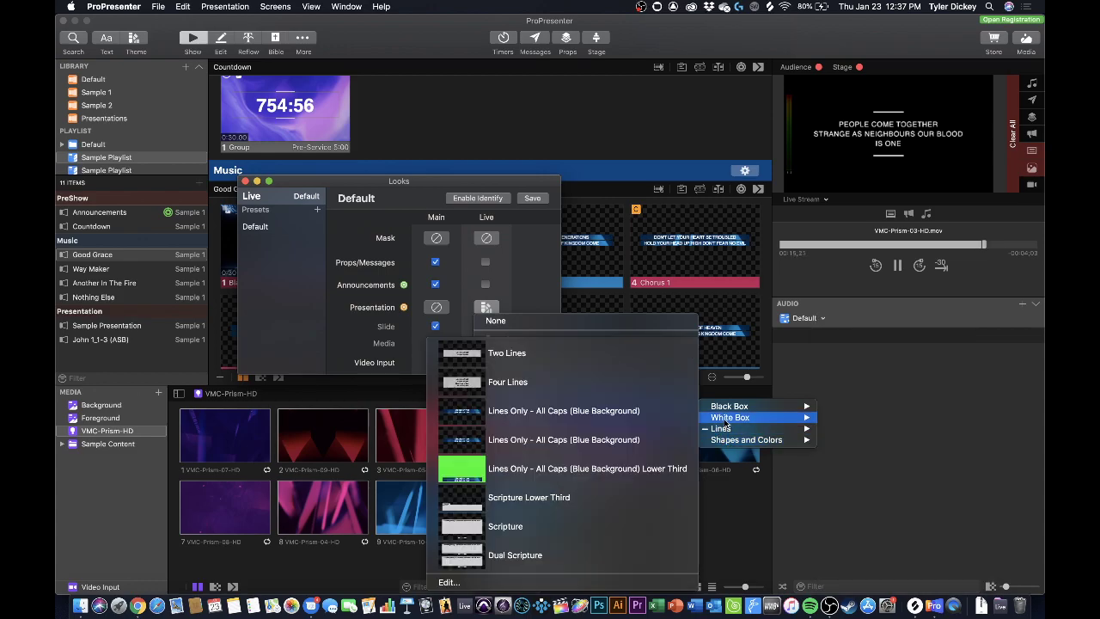
left_click(598, 468)
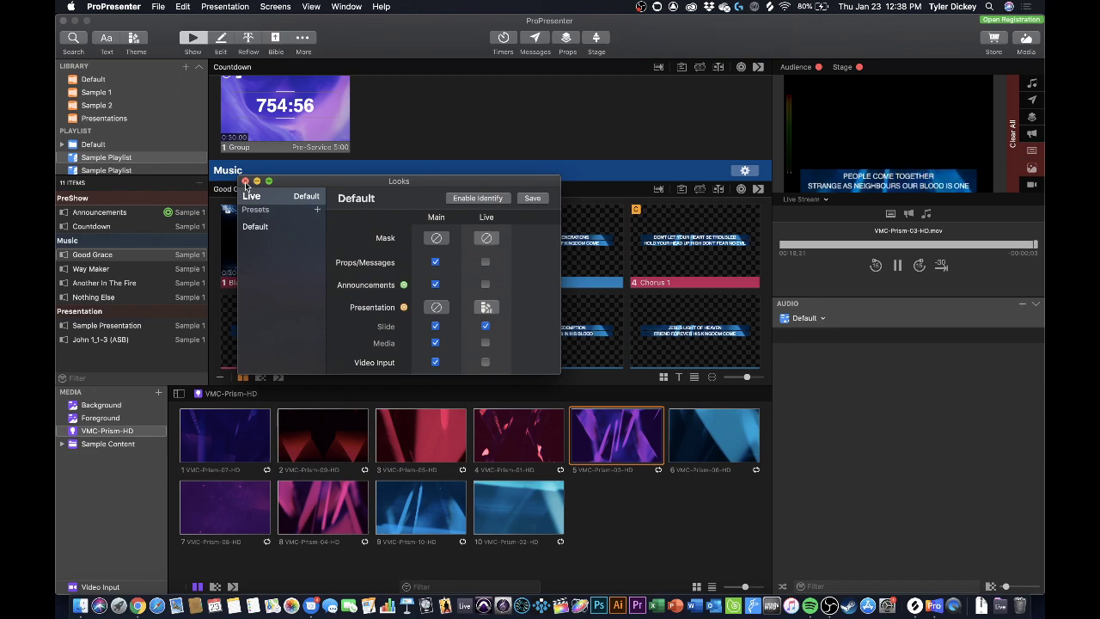
key("super+w")
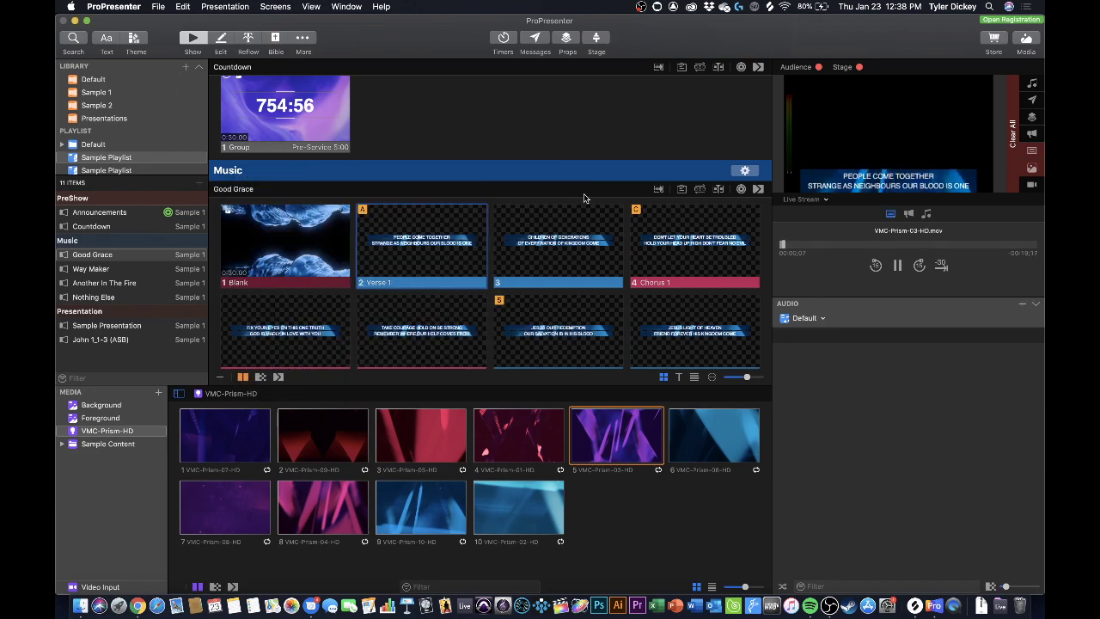
left_click(808, 199)
left_click(810, 223)
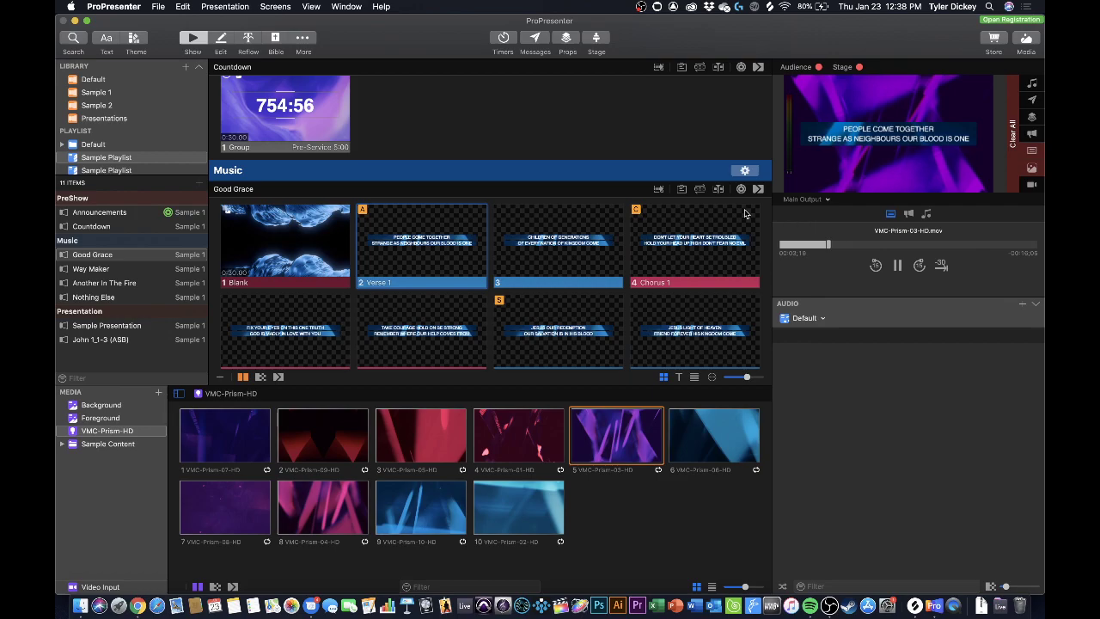
left_click(804, 199)
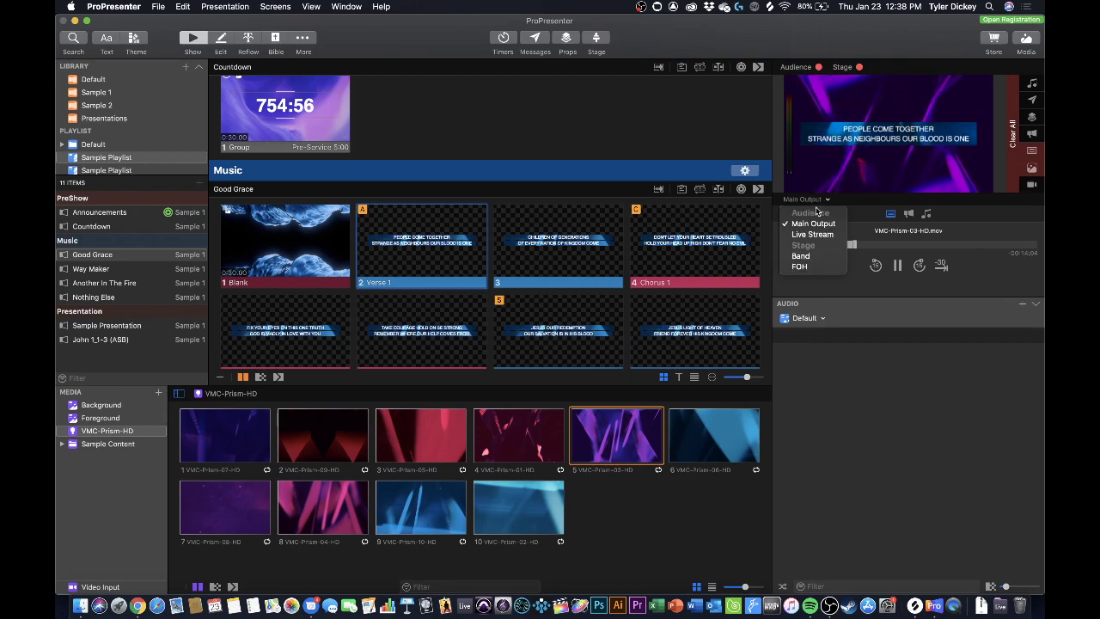
key("Escape")
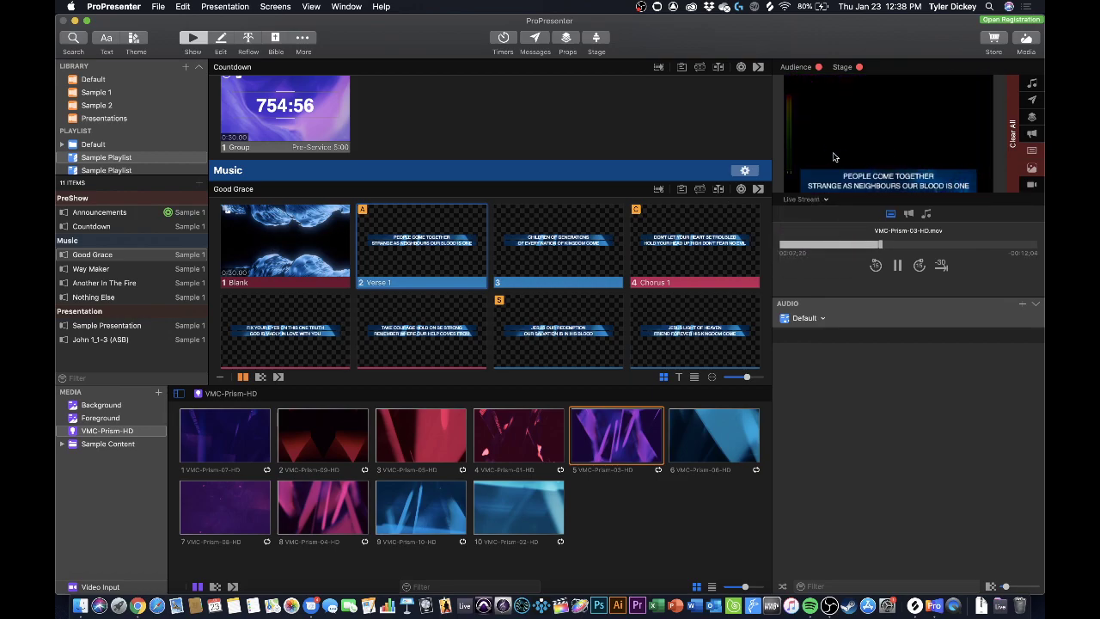